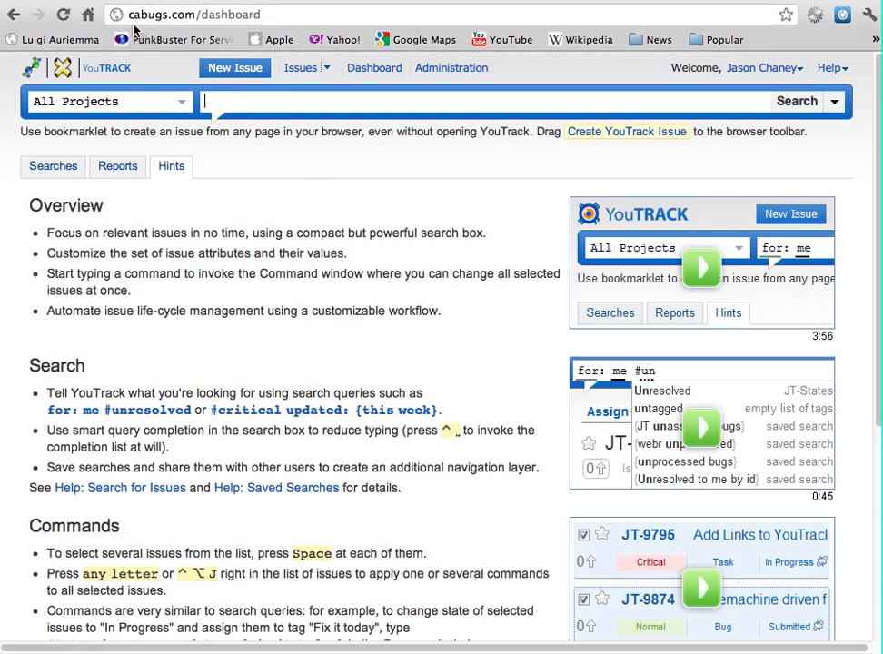
# Pick the CPB project from the project list beside the search box to load its 109 issues
pyautogui.click(185, 15)
pyautogui.click(263, 183)
pyautogui.click(182, 108)
pyautogui.click(122, 254)
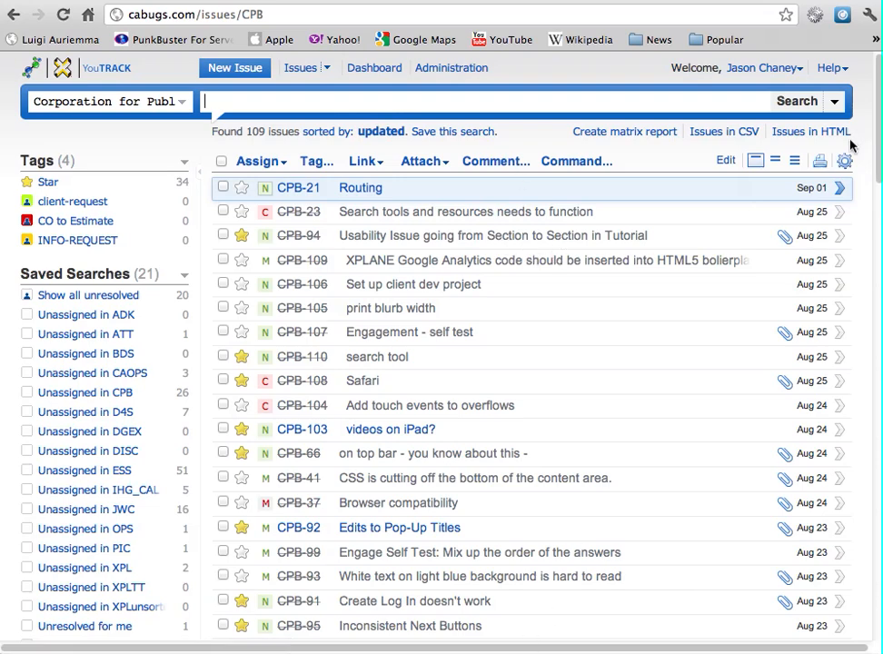
pyautogui.click(775, 161)
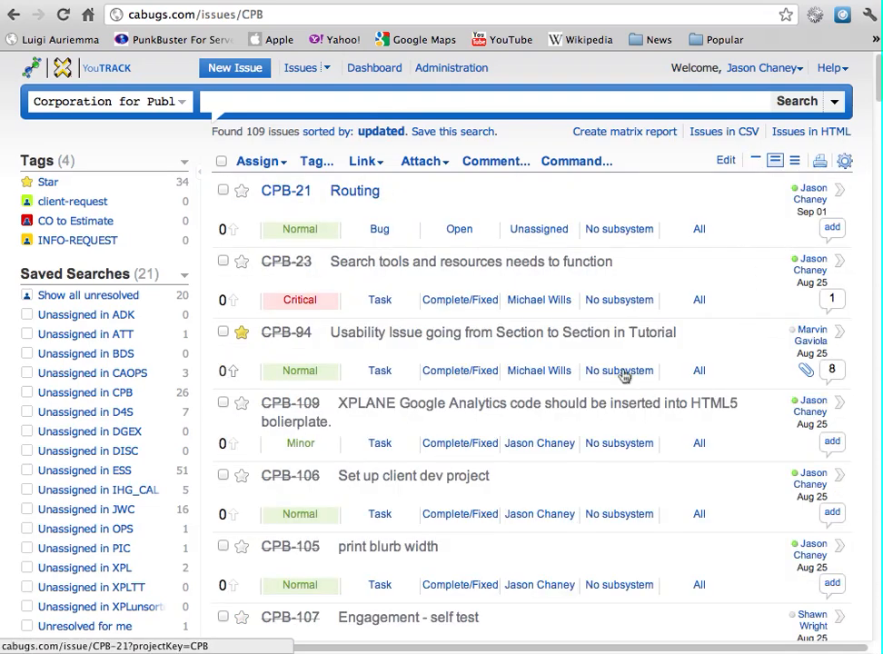
pyautogui.click(755, 160)
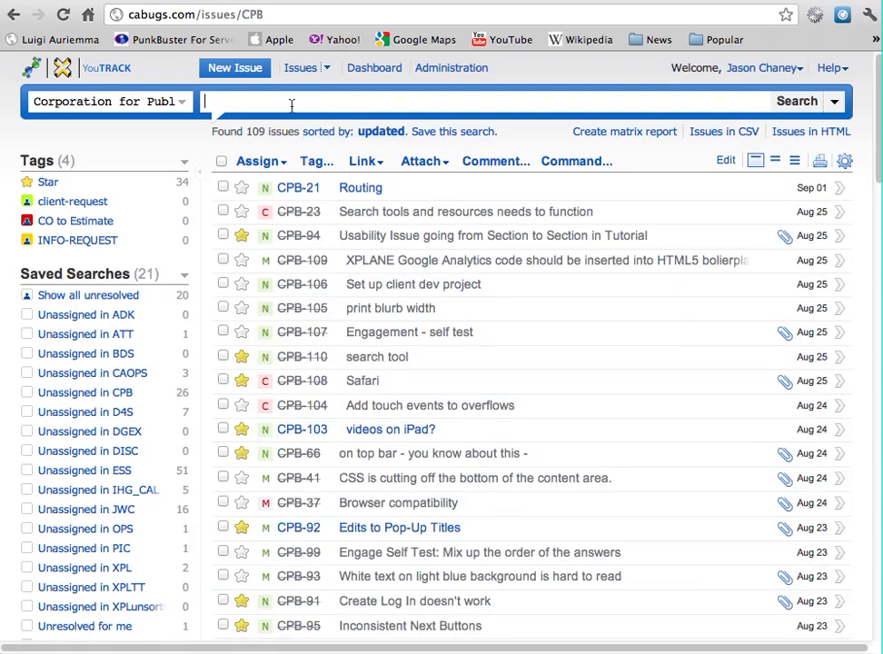
pyautogui.press('Down')
pyautogui.press('Down')
pyautogui.press('Down')
pyautogui.press('Down')
pyautogui.press('Down')
pyautogui.press('Down')
pyautogui.press('Down')
pyautogui.press('Down')
pyautogui.press('Down')
pyautogui.press('Down')
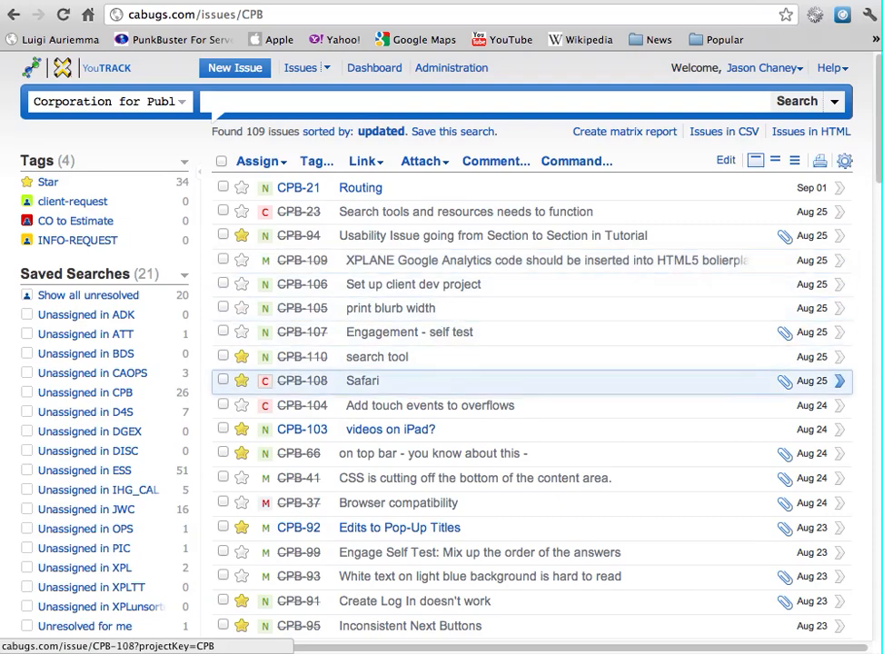
pyautogui.press('Up')
pyautogui.press('Up')
pyautogui.press('Up')
pyautogui.press('Up')
pyautogui.press('Right')
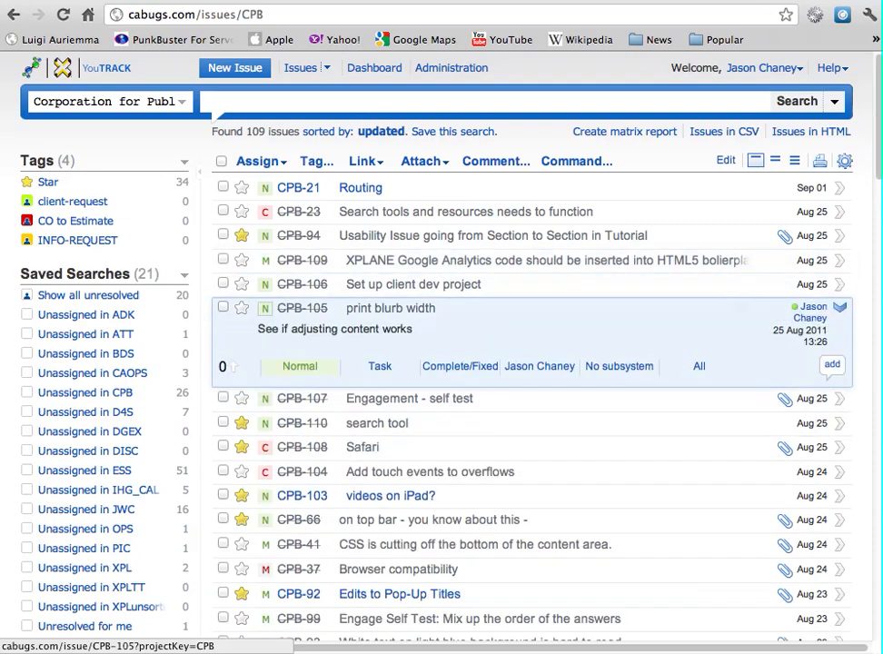
pyautogui.hotkey('ctrl', 'm')
pyautogui.press('Escape')
pyautogui.press('Left')
pyautogui.press('Up')
pyautogui.hotkey('ctrl', 'm')
pyautogui.press('Escape')
pyautogui.press('Left')
pyautogui.press('Up')
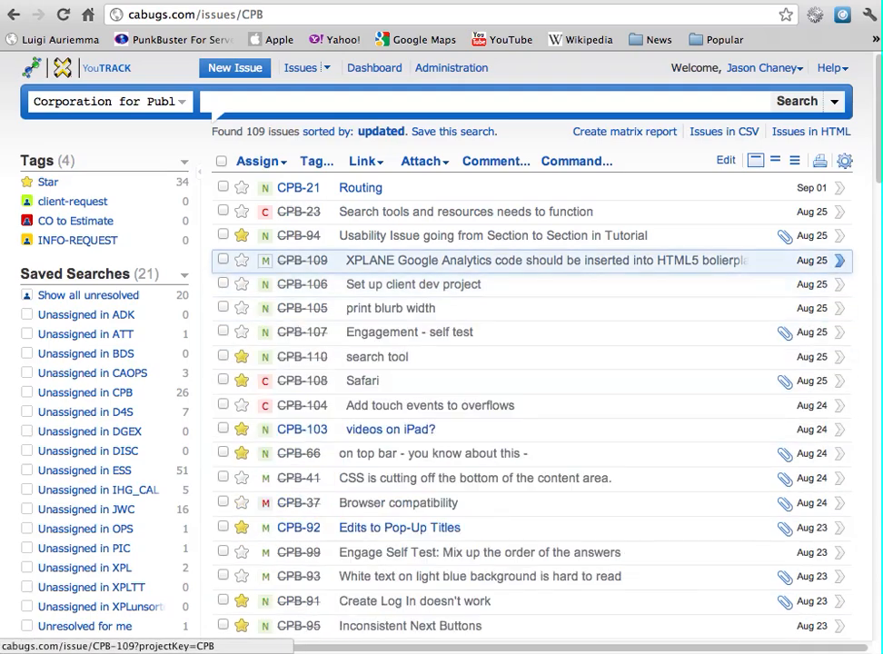
pyautogui.press('Right')
pyautogui.hotkey('ctrl', 'm')
pyautogui.press('Escape')
pyautogui.press('Left')
pyautogui.press('Up')
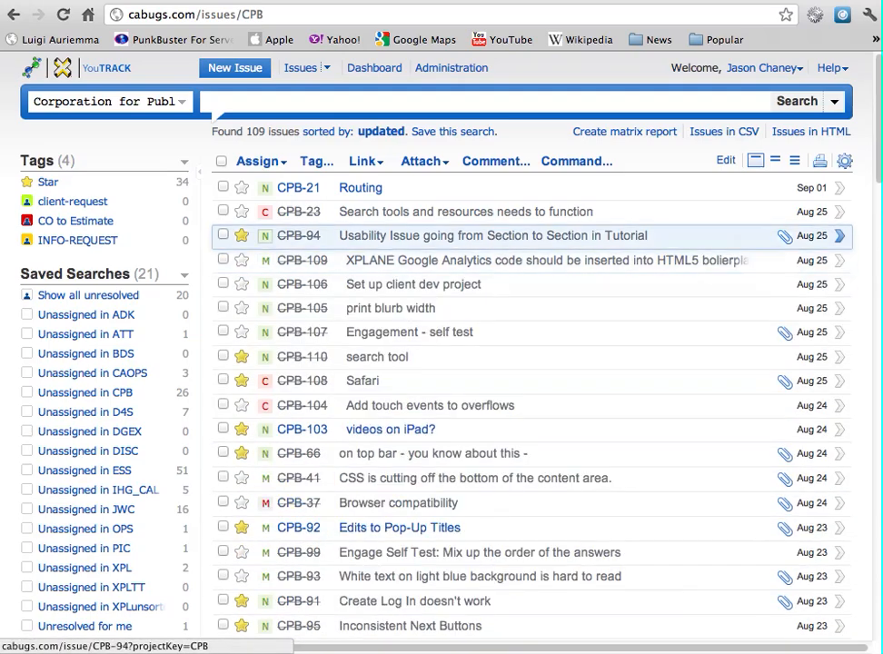
pyautogui.press('Right')
pyautogui.hotkey('ctrl', 'm')
pyautogui.press('Escape')
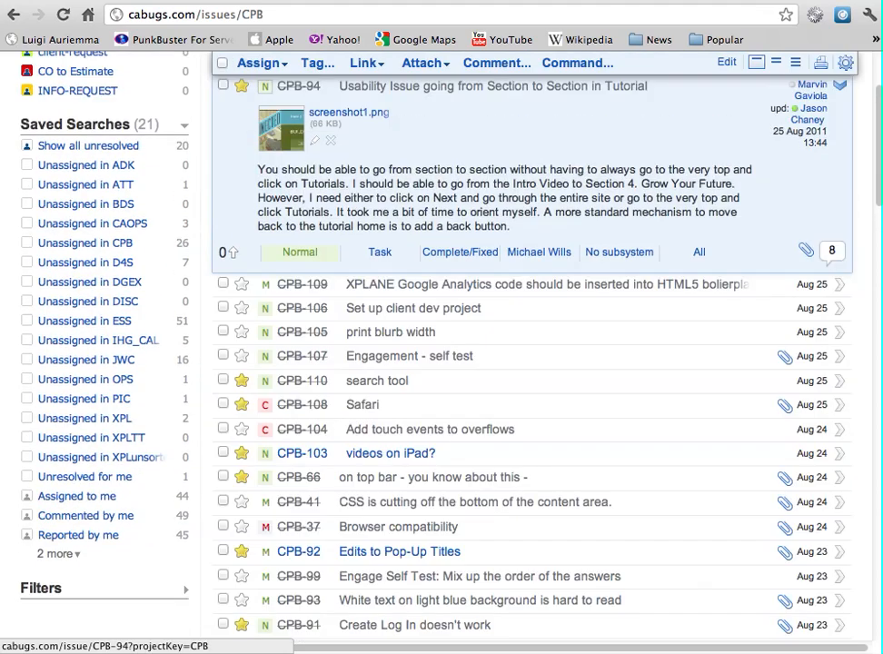
pyautogui.press('Left')
pyautogui.press('Up')
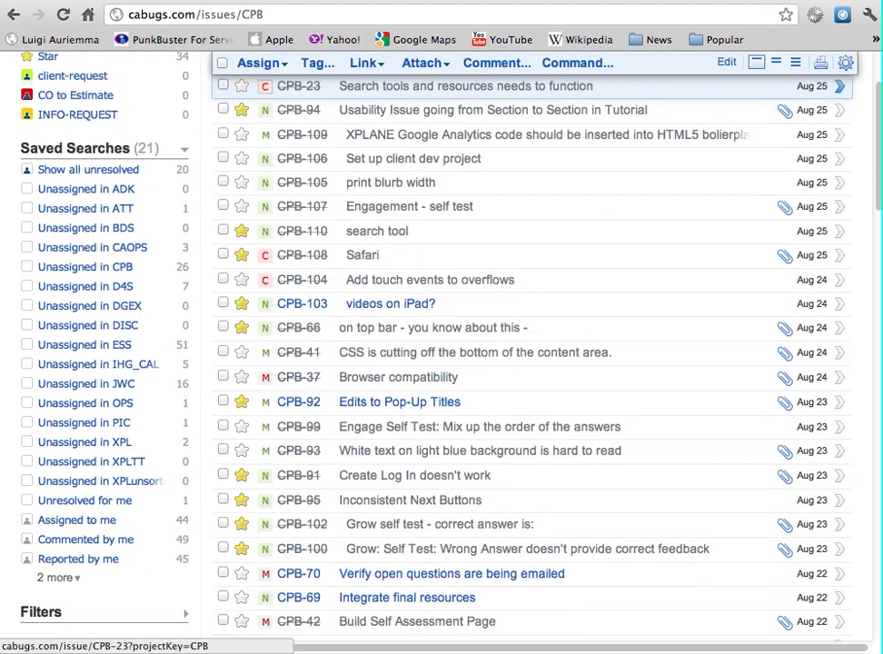
pyautogui.press('Up')
pyautogui.press('Up')
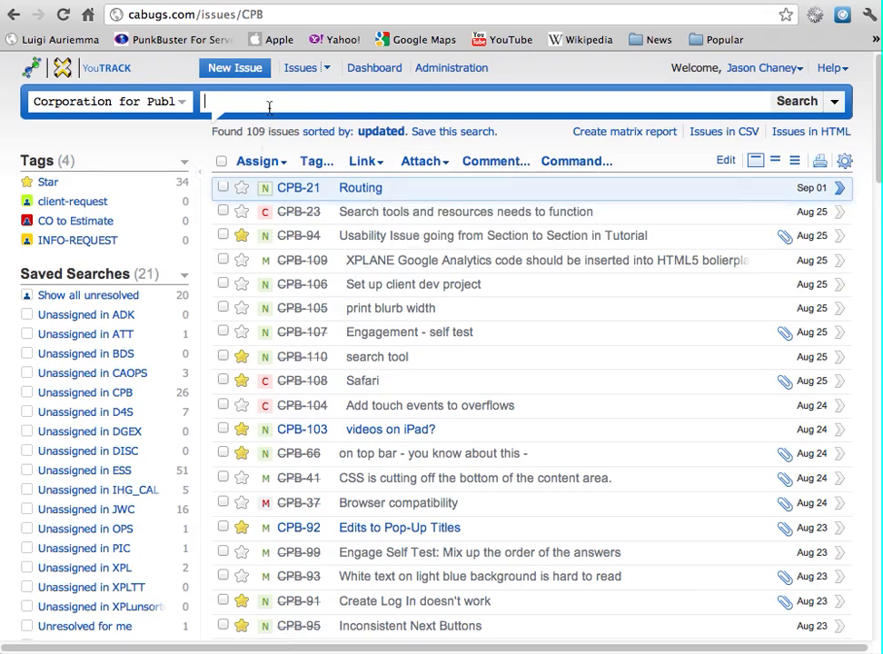
# Search for #Resolved issues and scroll through the results
pyautogui.write('res')
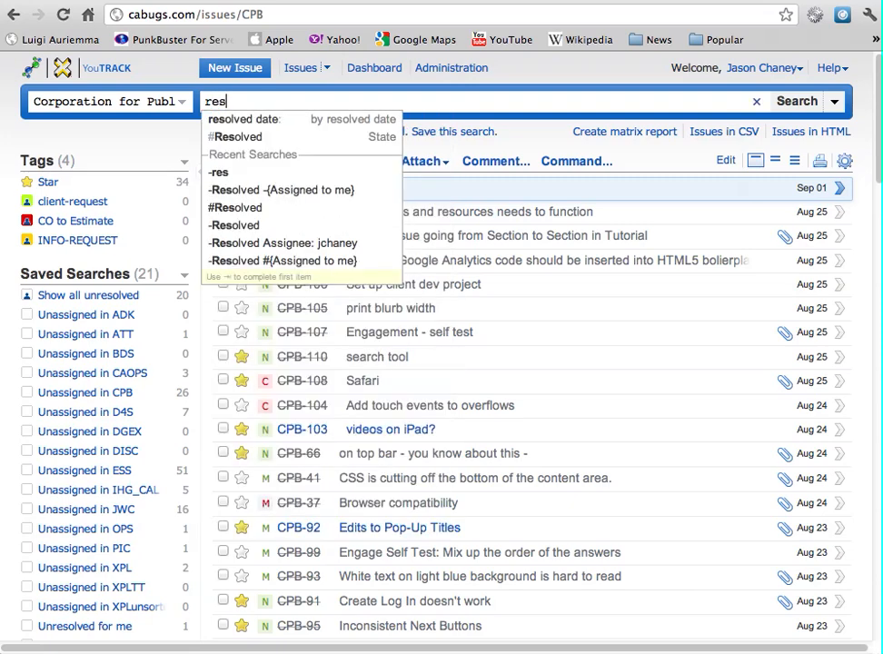
pyautogui.press('Down')
pyautogui.press('Down')
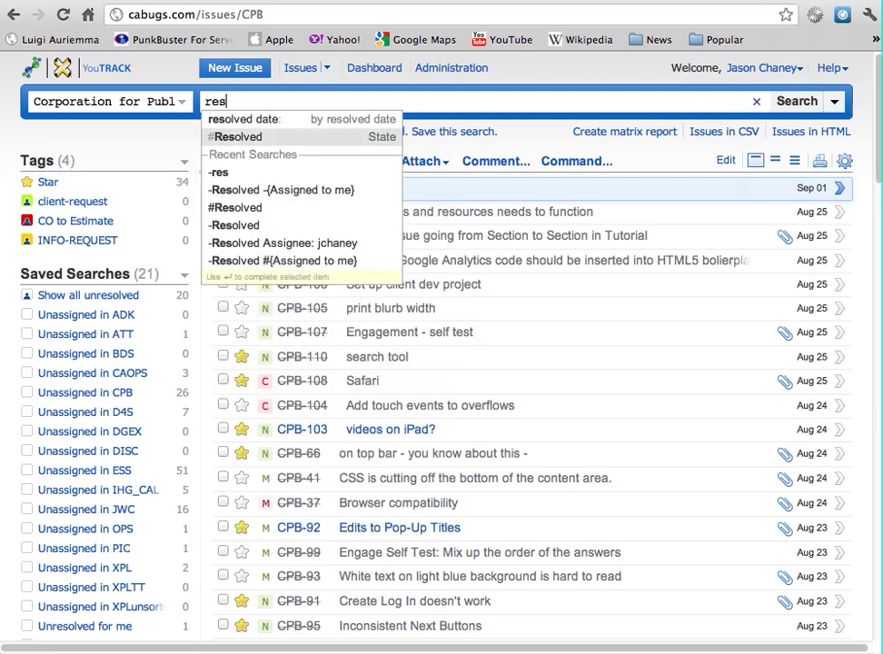
pyautogui.press('Return')
pyautogui.press('Return')
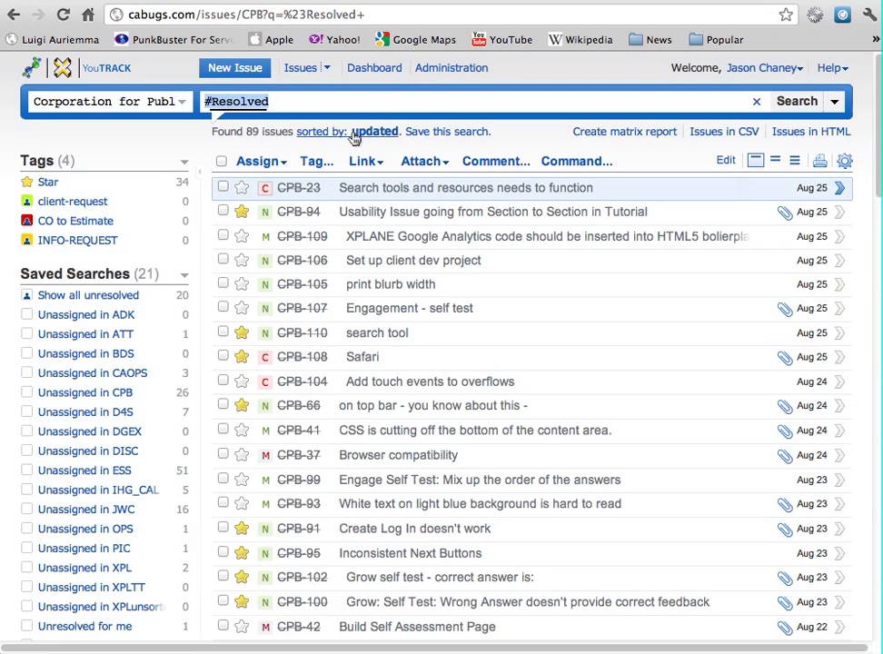
pyautogui.scroll(-2, 598, 476)
pyautogui.scroll(-3, 595, 475)
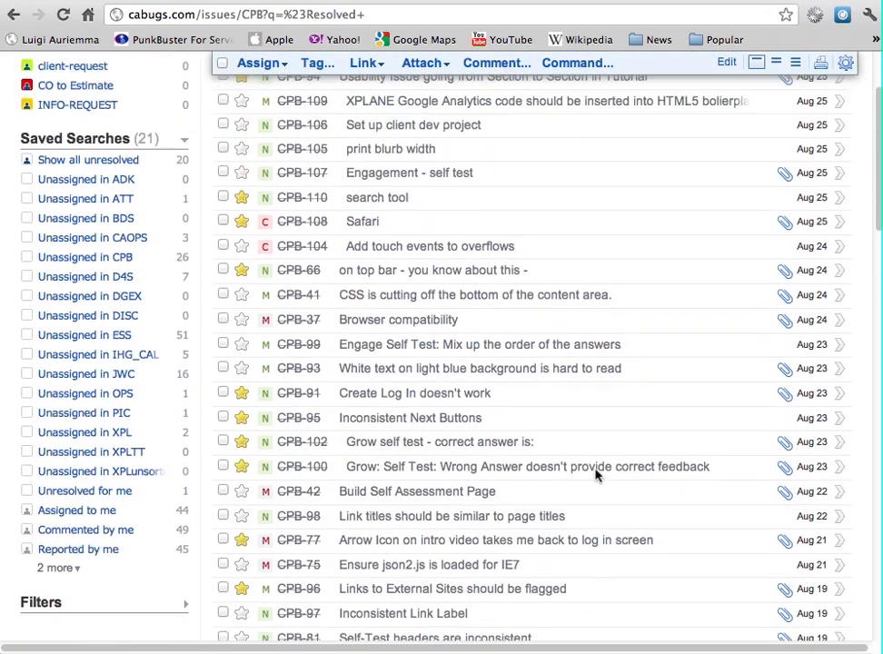
pyautogui.scroll(4, 581, 463)
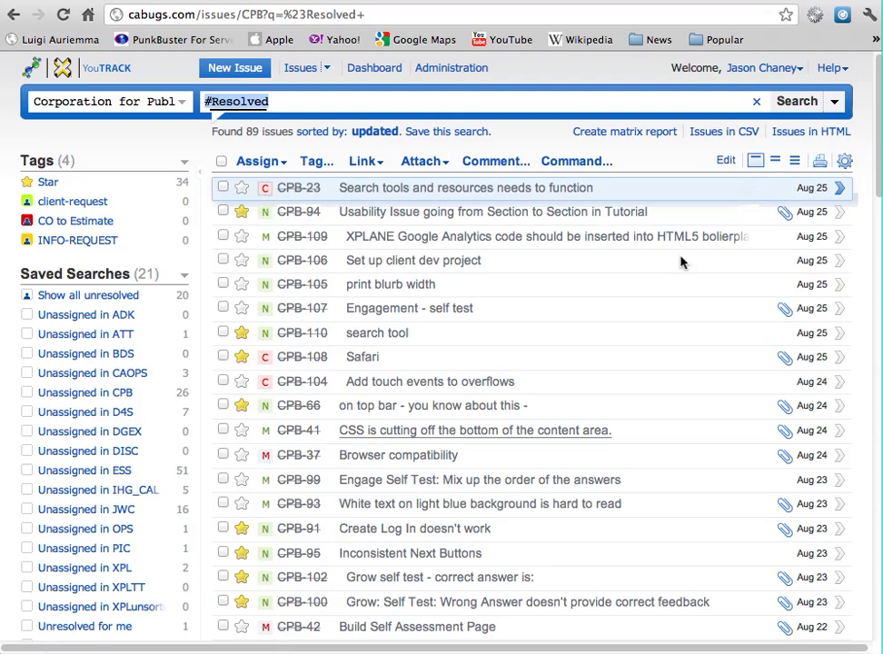
# Change the query to '-Resolved' to list the 20 unresolved issues
pyautogui.click(211, 101)
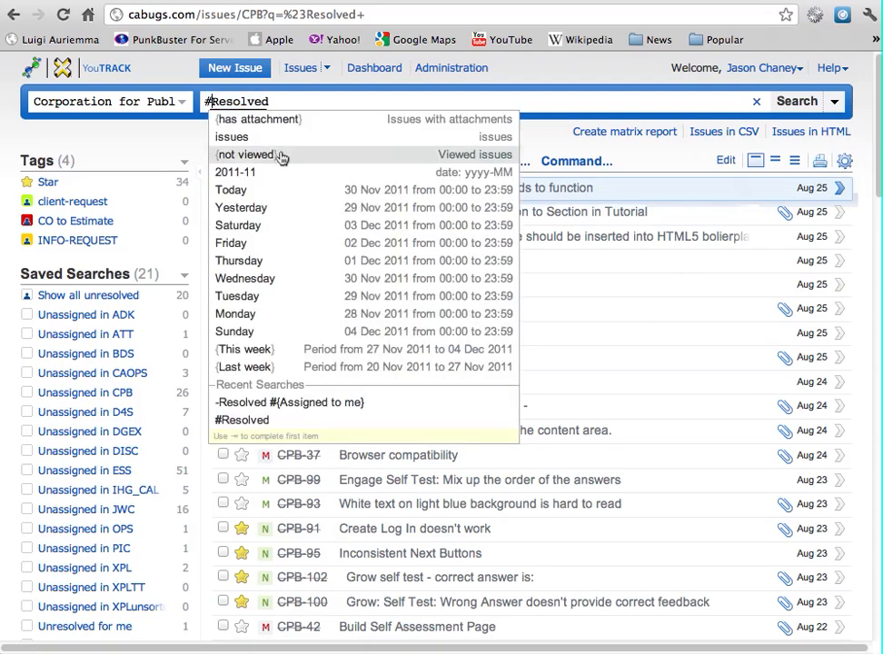
pyautogui.press('BackSpace')
pyautogui.write('-')
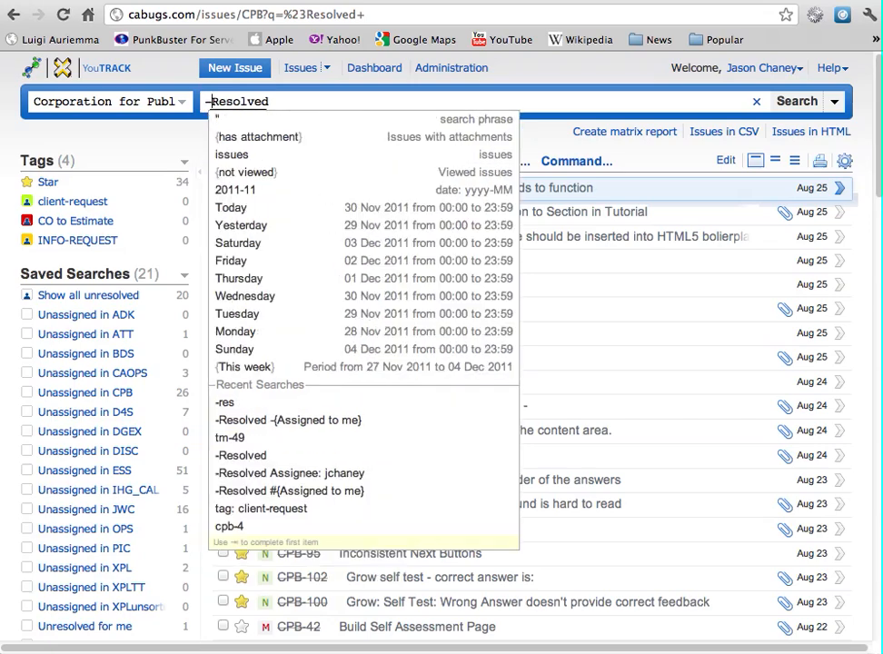
pyautogui.press('Return')
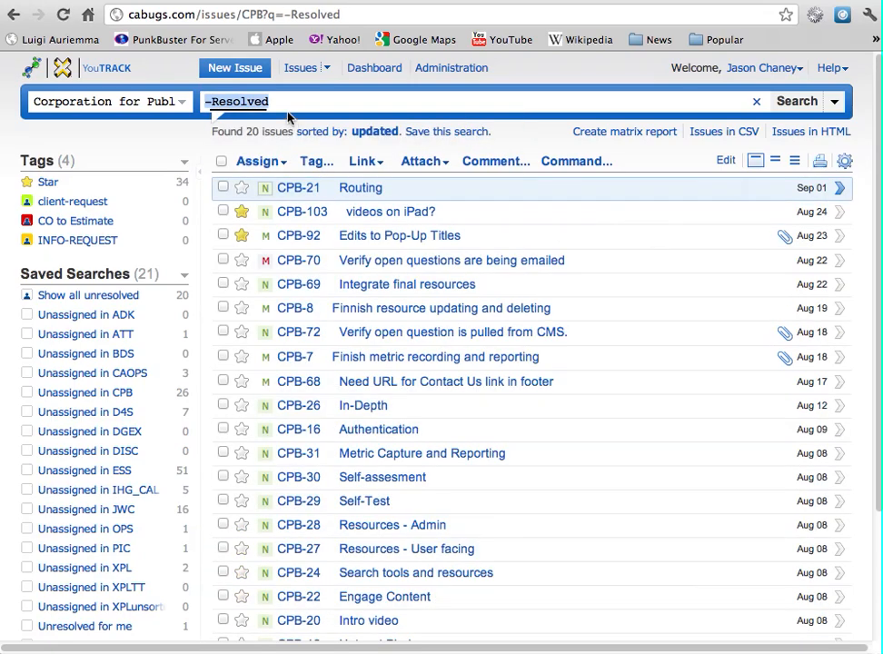
pyautogui.click(328, 99)
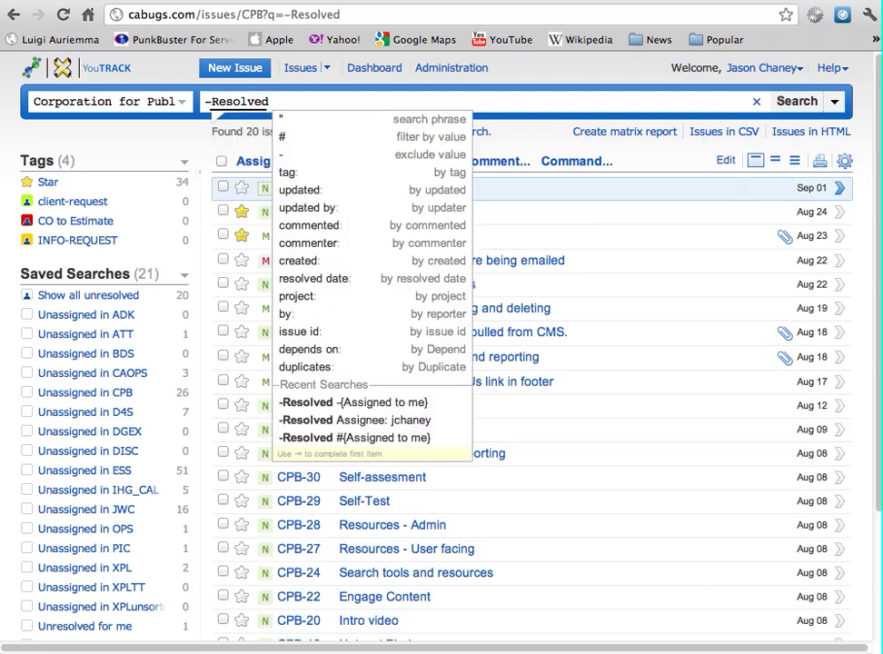
pyautogui.write('ass')
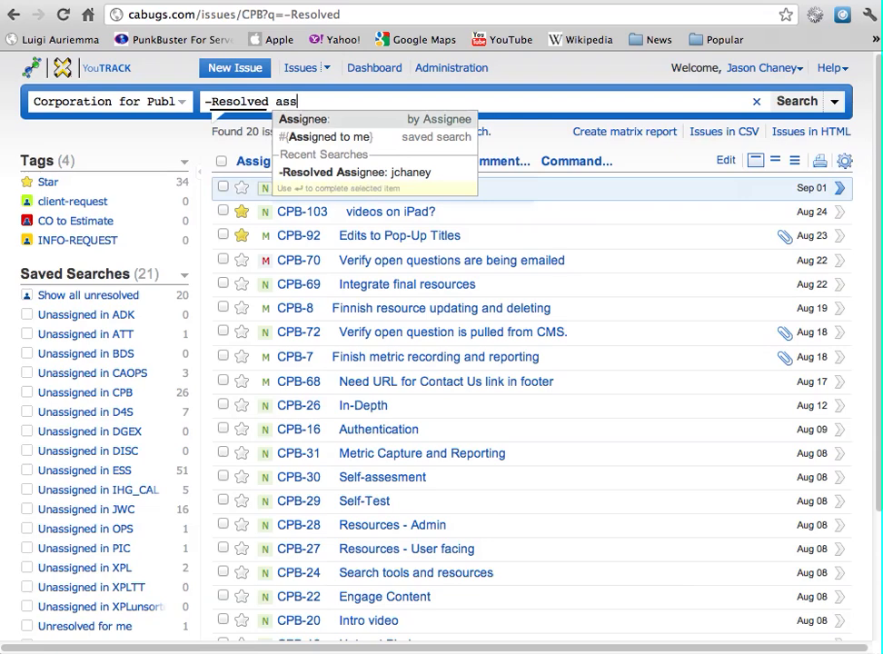
pyautogui.press('Return')
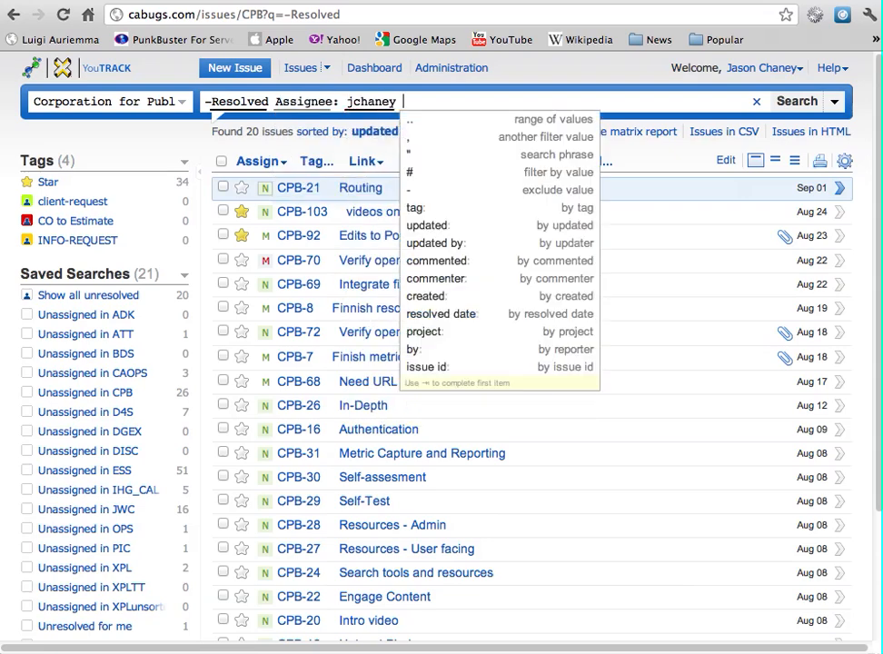
pyautogui.press('Return')
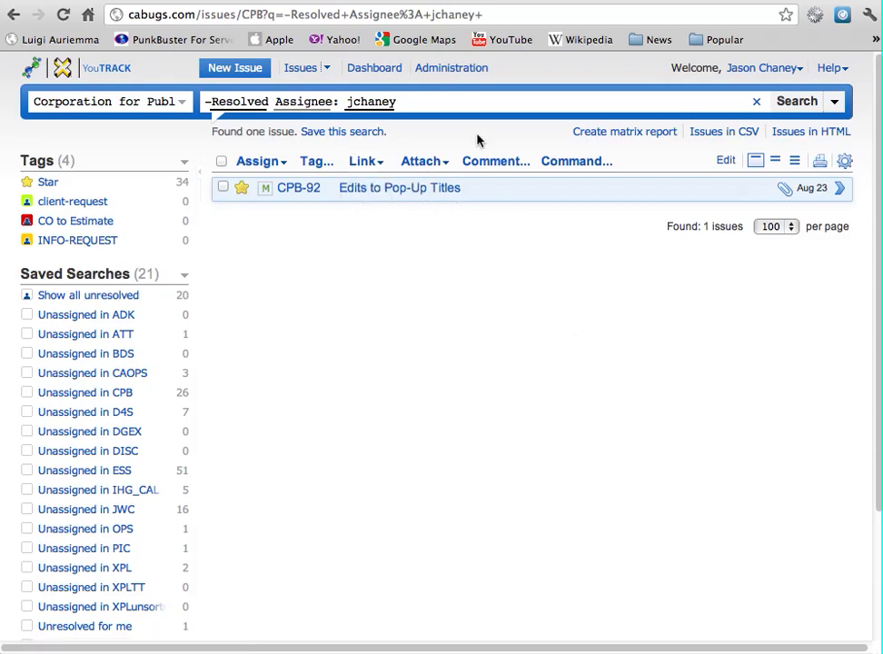
pyautogui.click(442, 96)
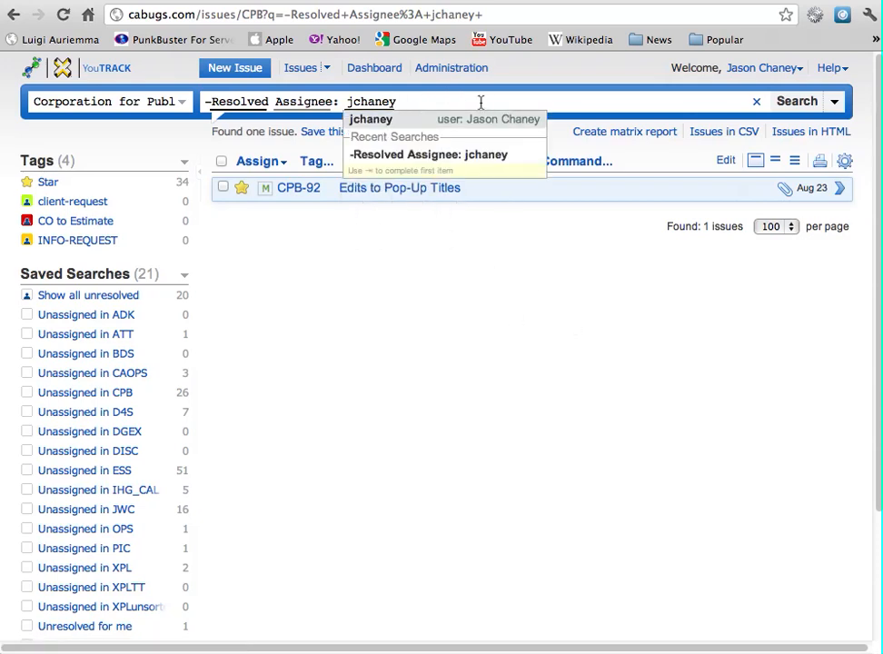
pyautogui.moveTo(502, 16); pyautogui.dragTo(125, 15)
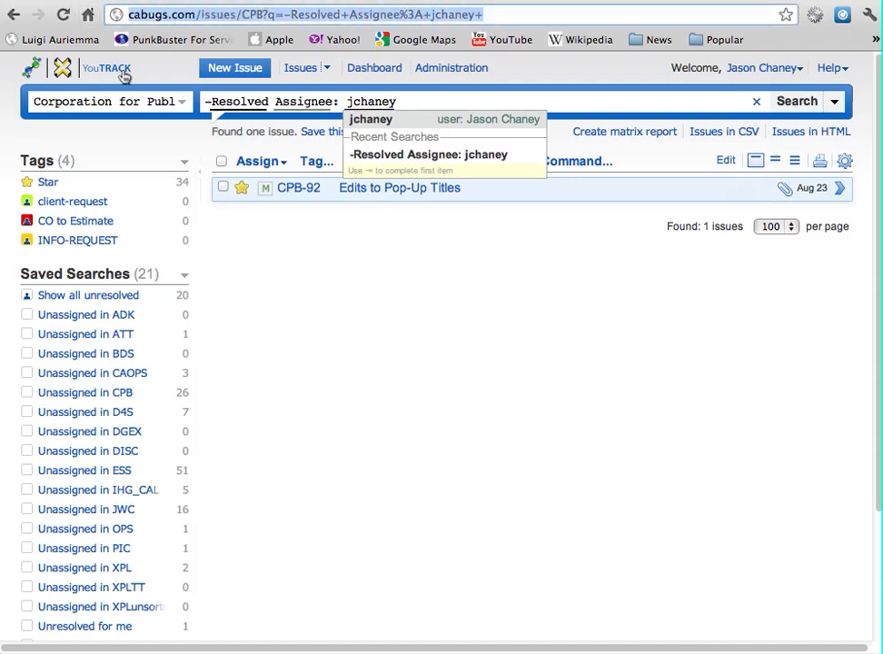
pyautogui.click(430, 225)
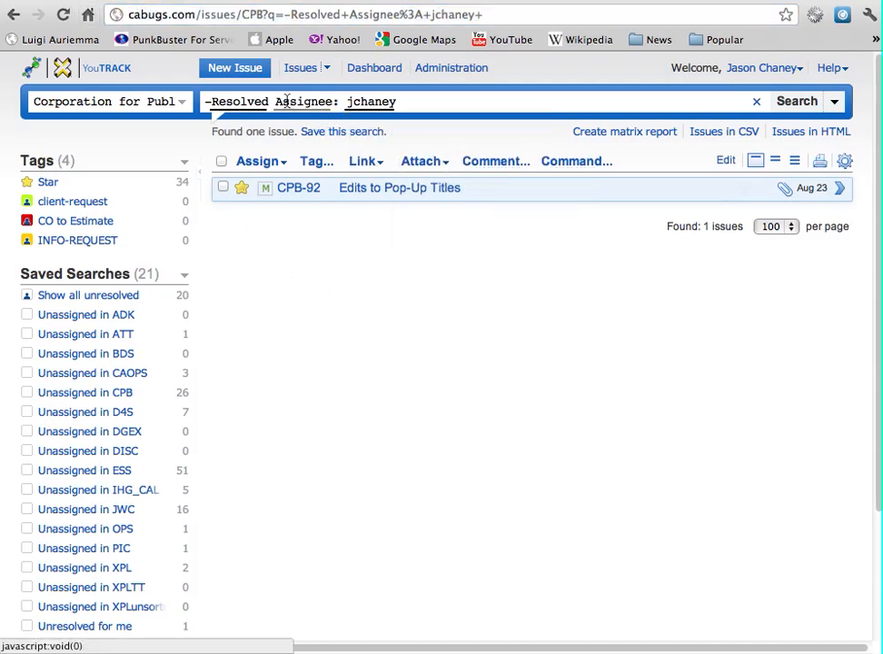
# Replace the assignee filter with the #{Assigned to me} saved search and run it
pyautogui.doubleClick(369, 102)
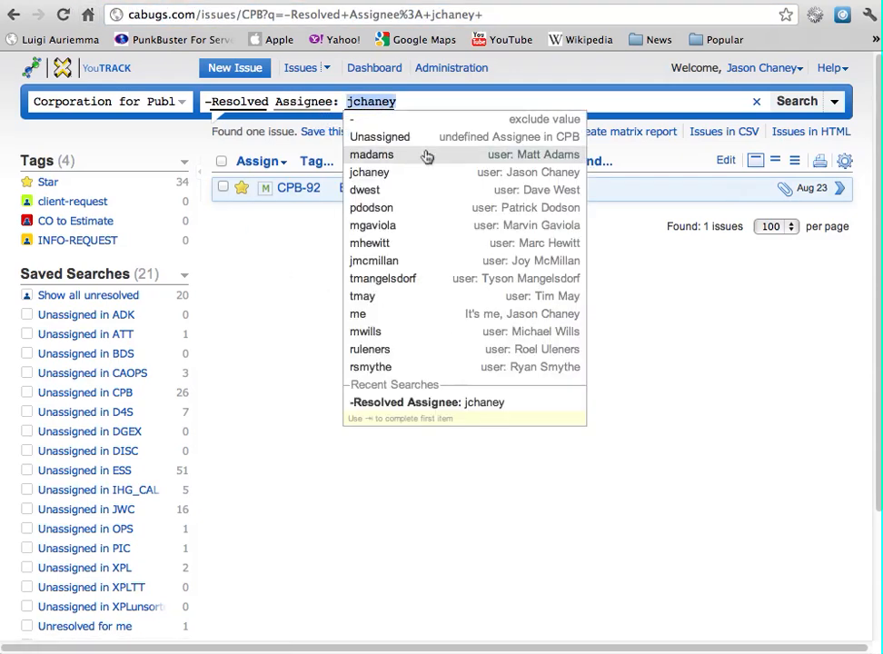
pyautogui.press('BackSpace')
pyautogui.press('BackSpace')
pyautogui.press('BackSpace')
pyautogui.press('BackSpace')
pyautogui.press('BackSpace')
pyautogui.press('BackSpace')
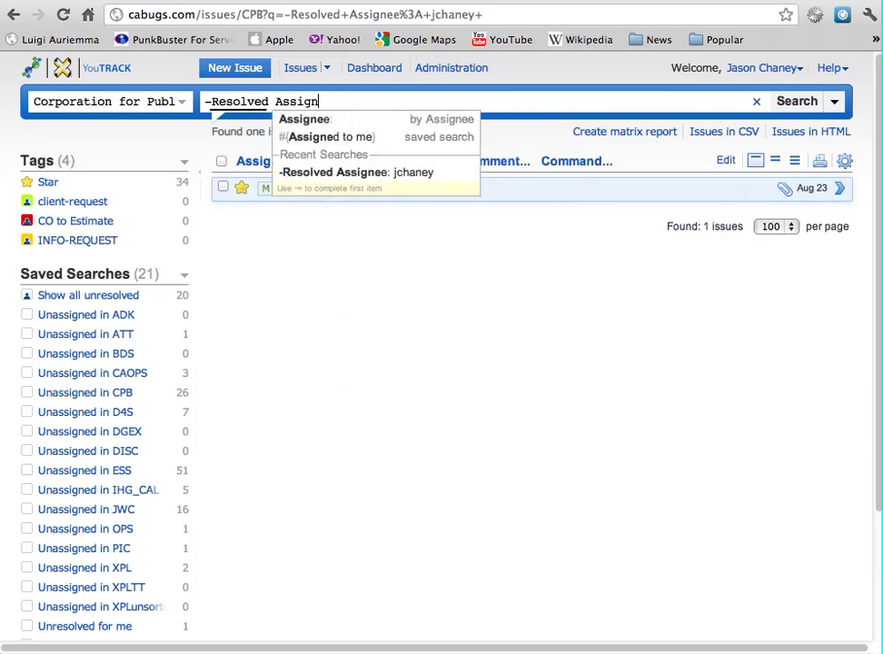
pyautogui.press('Down')
pyautogui.press('Down')
pyautogui.press('Return')
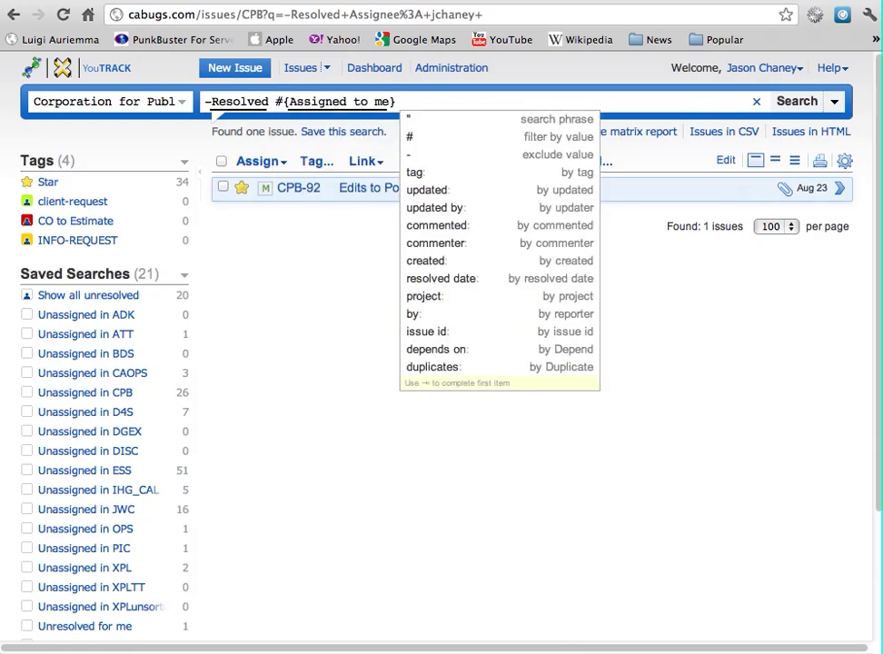
pyautogui.press('Return')
pyautogui.click(425, 161)
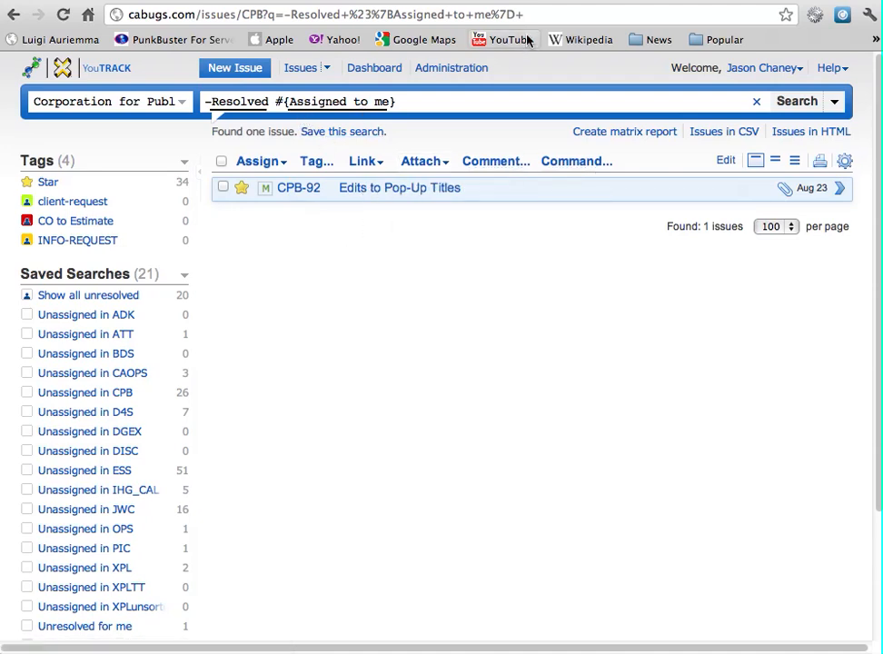
pyautogui.click(387, 16)
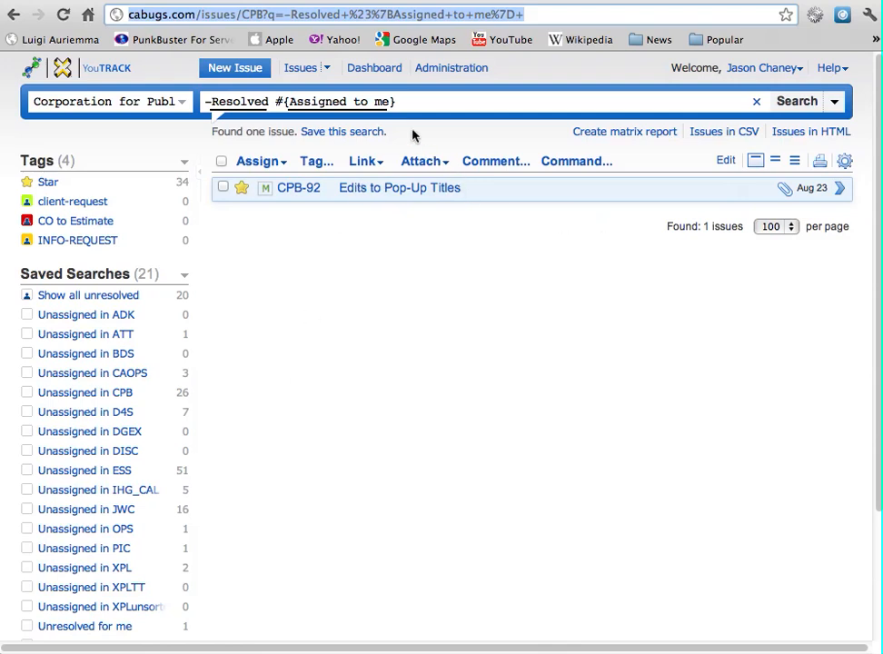
# Clear the entire search query so all 109 CPB issues are listed
pyautogui.click(423, 102)
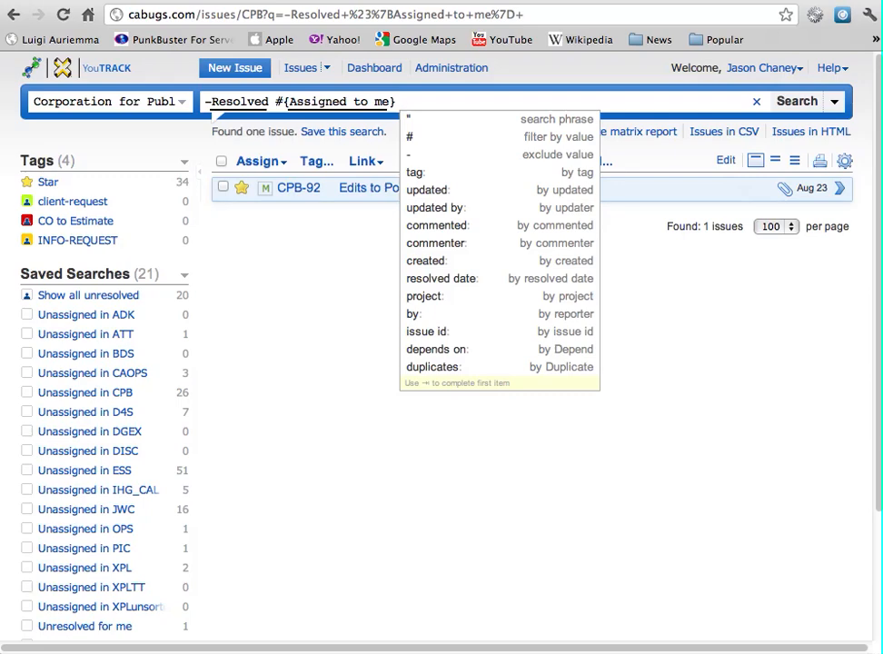
pyautogui.click(326, 283)
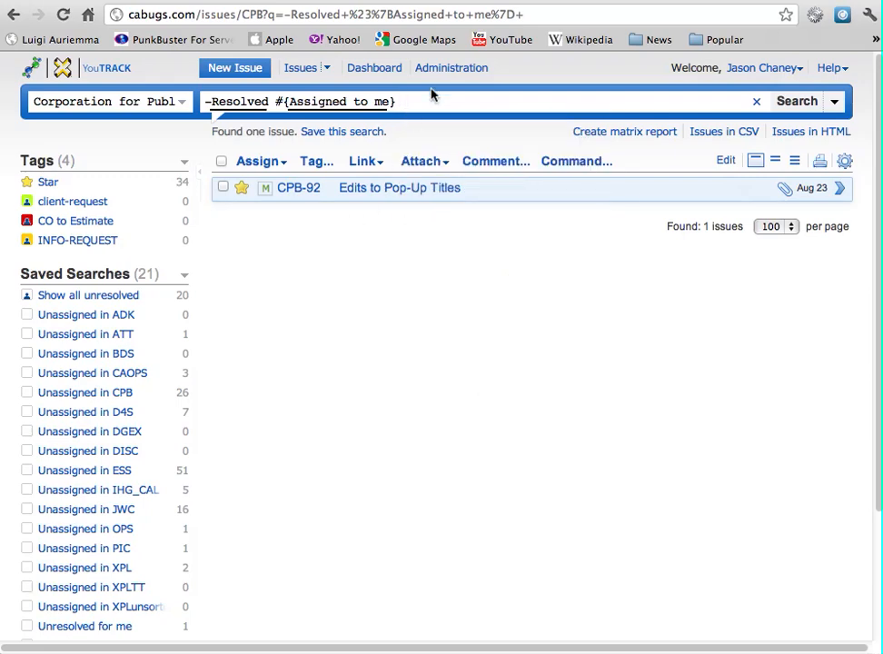
pyautogui.click(281, 102)
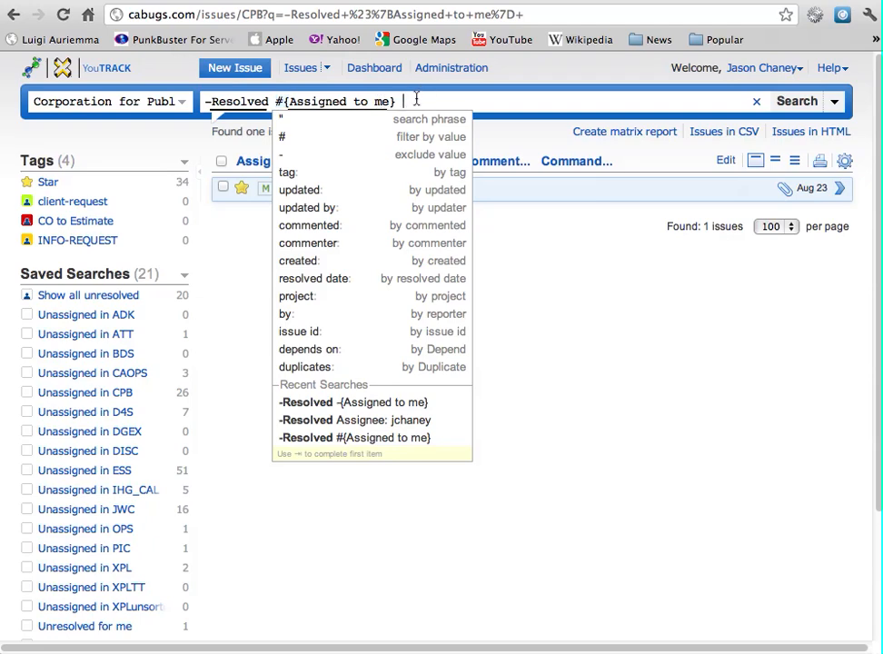
pyautogui.tripleClick(258, 91)
pyautogui.press('BackSpace')
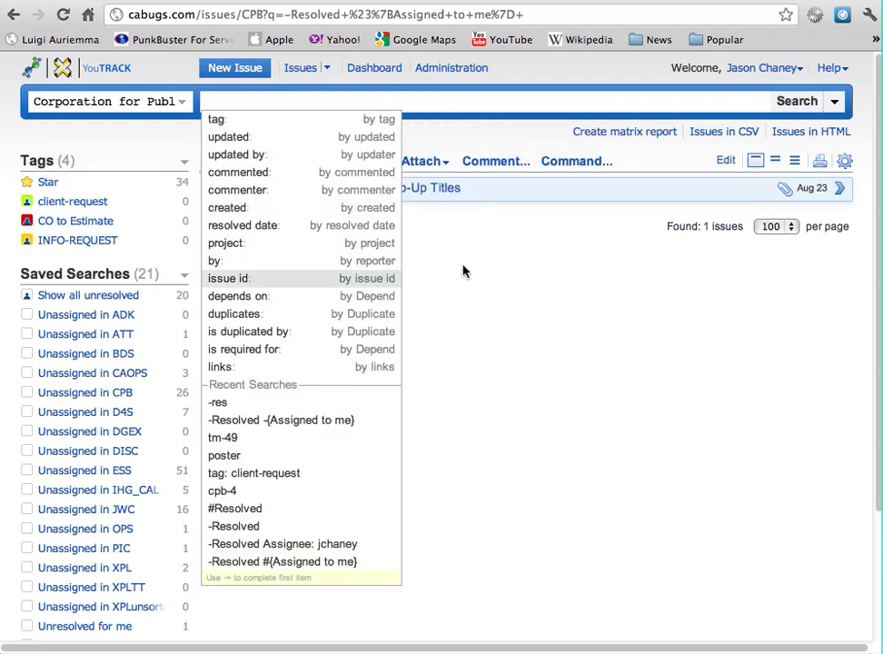
pyautogui.press('Return')
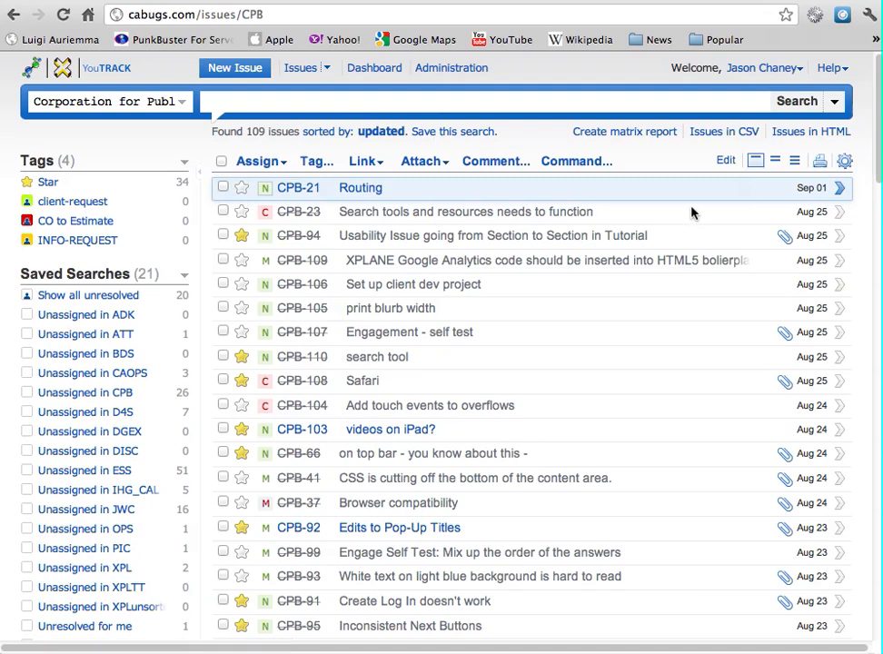
# Start a new issue with summary 'sdfsdfsd' and show the Help > Shortcuts reference
pyautogui.click(233, 72)
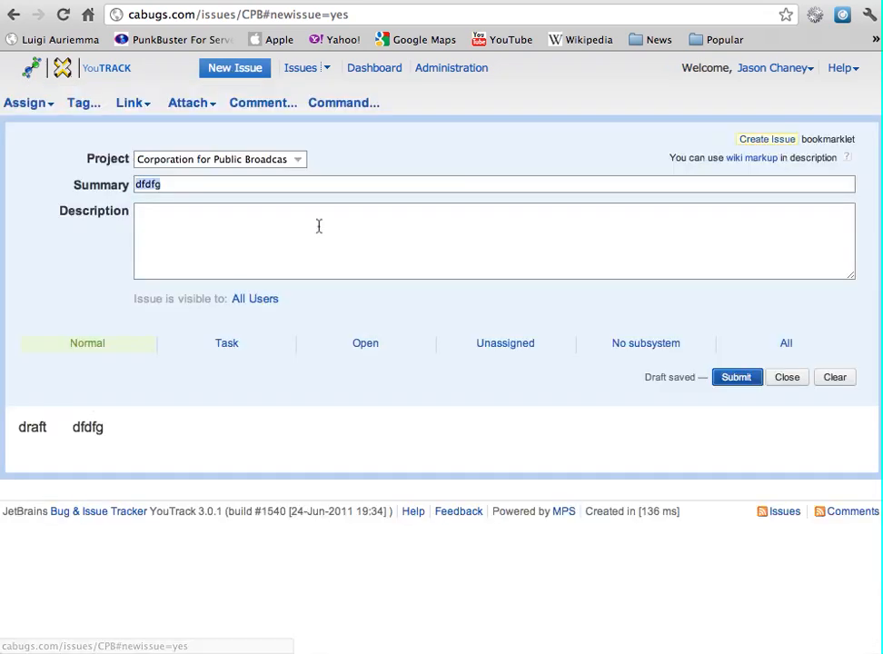
pyautogui.write('sdfsdfsd')
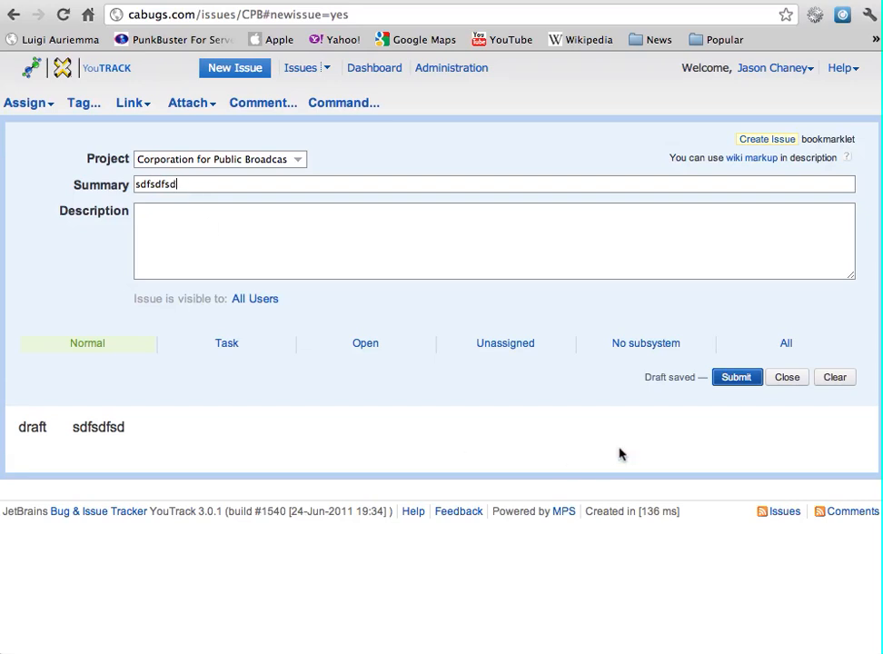
pyautogui.click(847, 69)
pyautogui.click(851, 86)
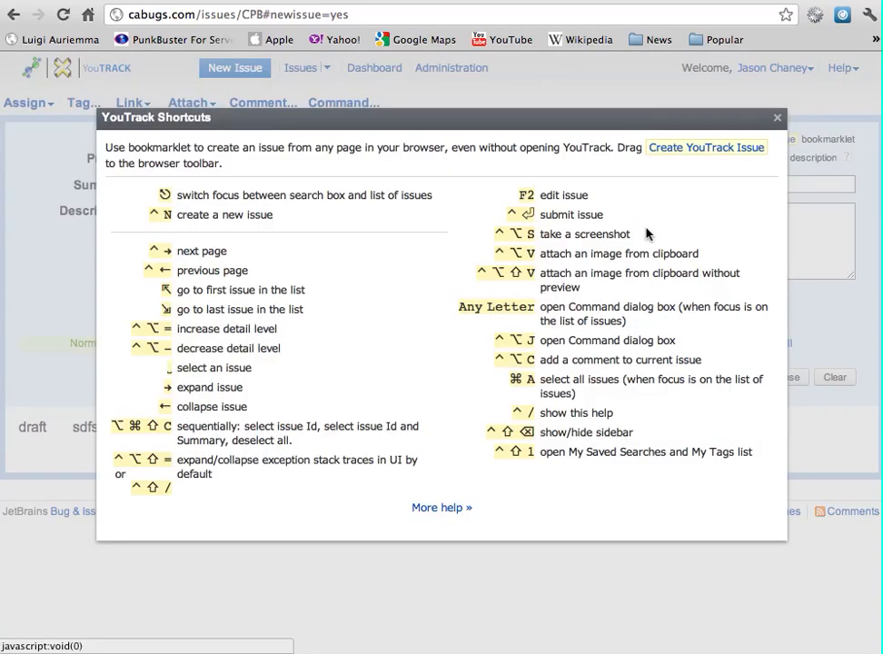
# Close the YouTrack Shortcuts dialog to get back to the 'sdfsdfsd' draft
pyautogui.click(778, 121)
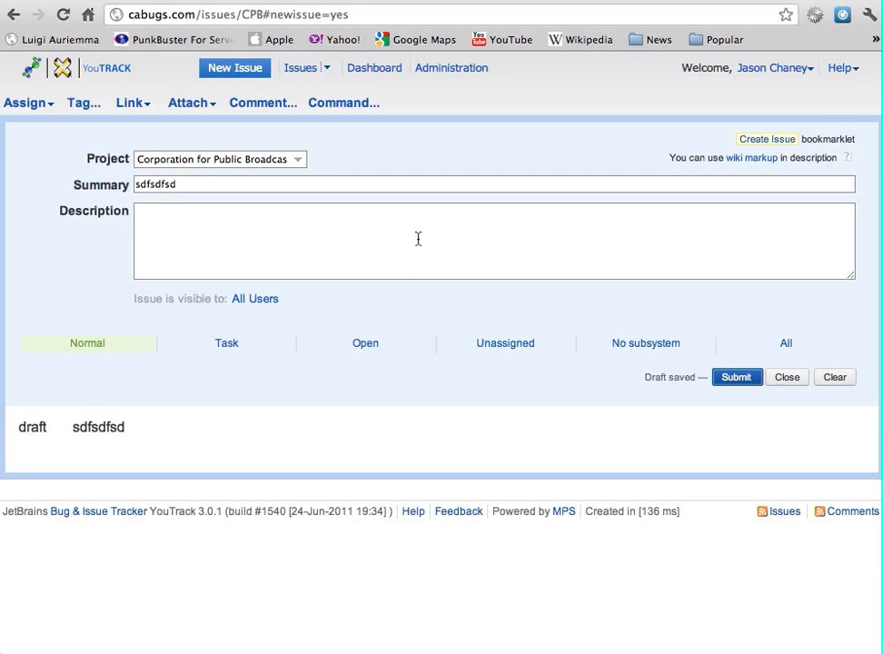
# Check the priority and type choices, keeping Normal and Task, then list the issue states
pyautogui.click(88, 346)
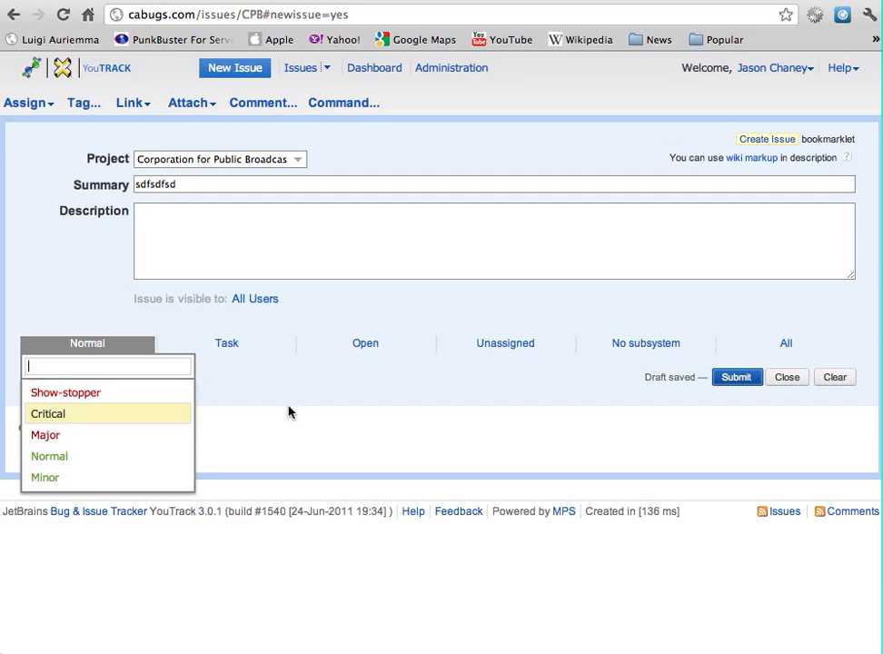
pyautogui.click(33, 351)
pyautogui.click(99, 348)
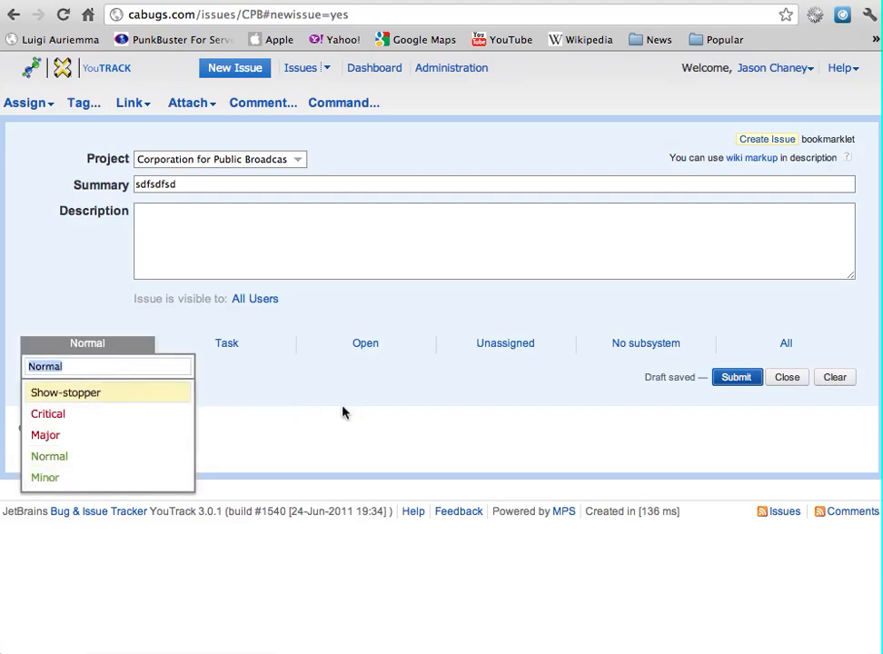
pyautogui.click(322, 427)
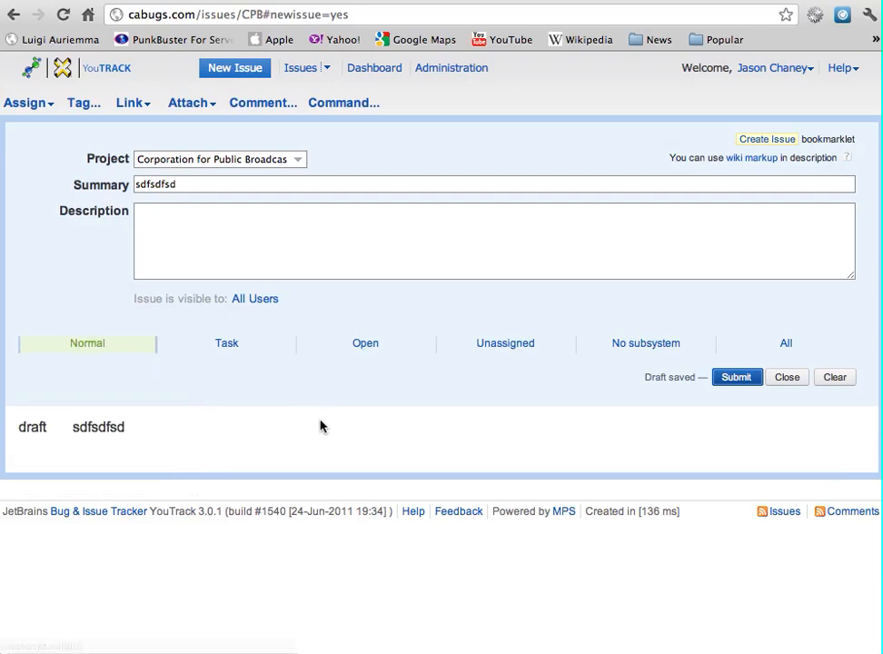
pyautogui.click(228, 347)
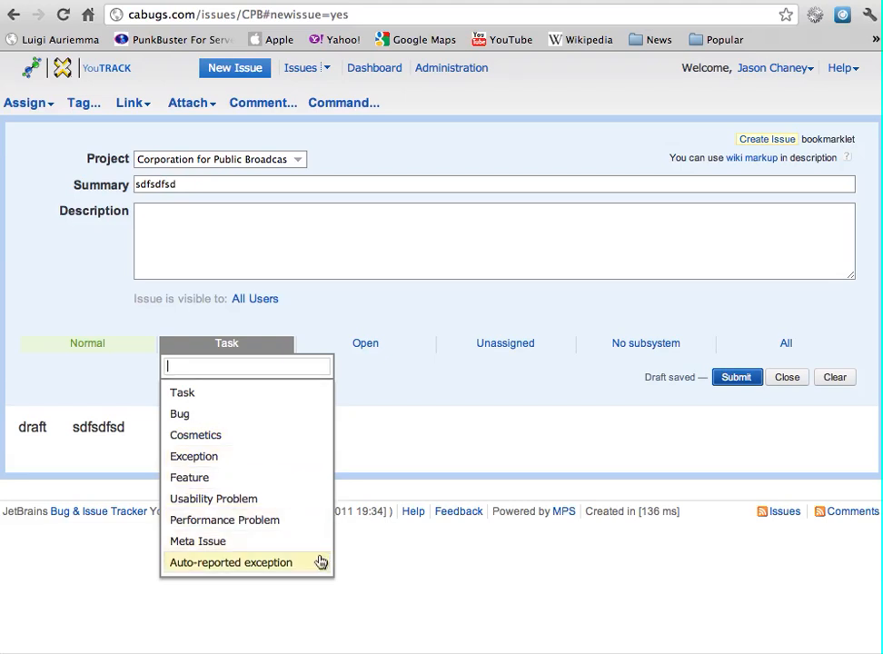
pyautogui.click(393, 426)
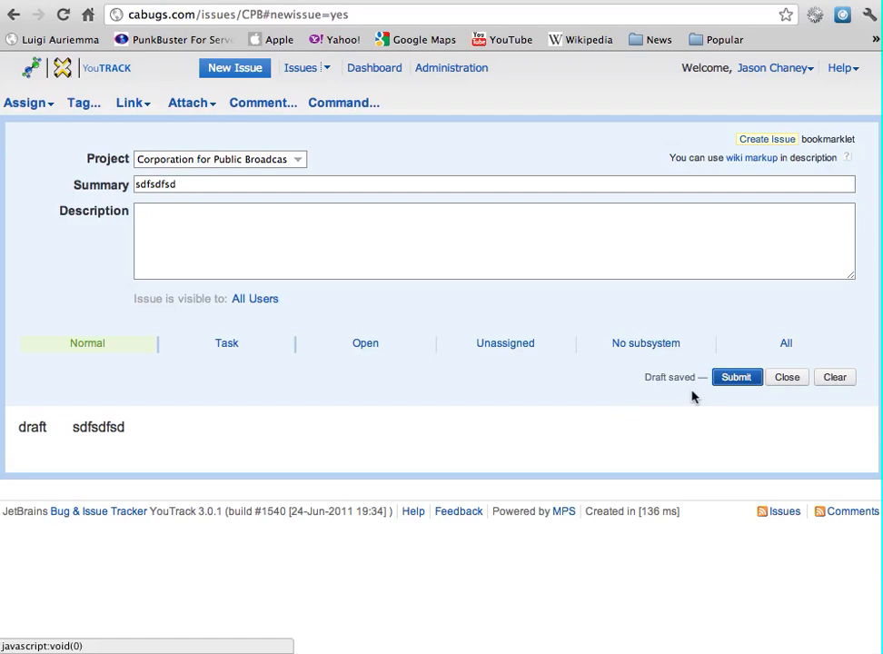
pyautogui.click(371, 352)
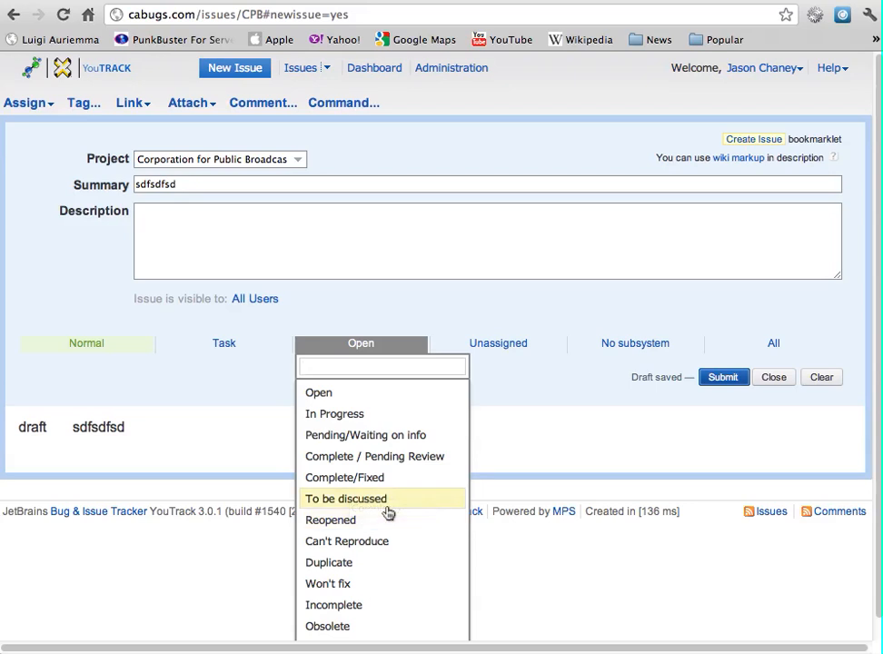
# Set the draft's state to Duplicate, dismissing the suggested issues to link
pyautogui.click(359, 565)
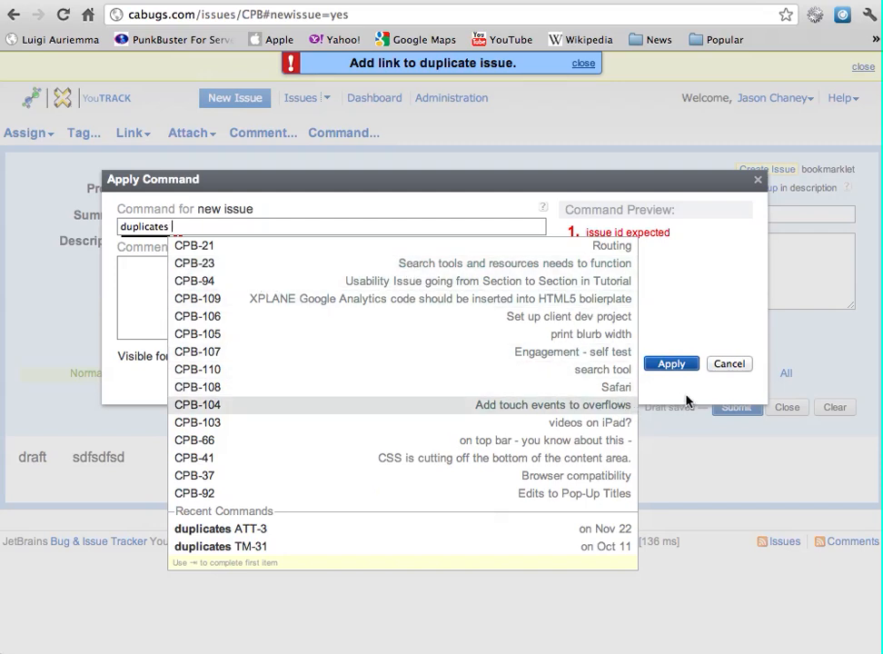
pyautogui.click(736, 365)
pyautogui.click(736, 364)
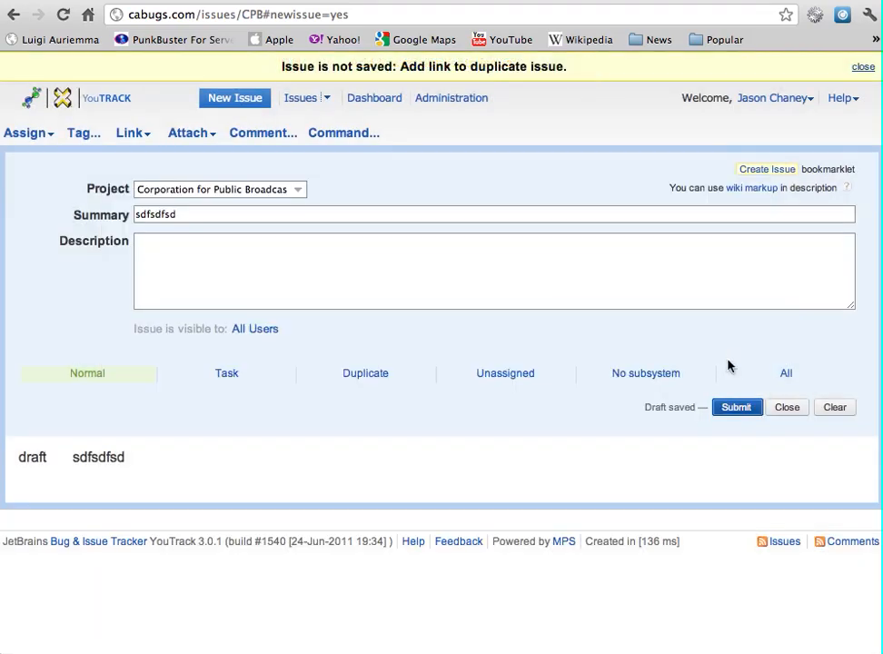
pyautogui.click(368, 373)
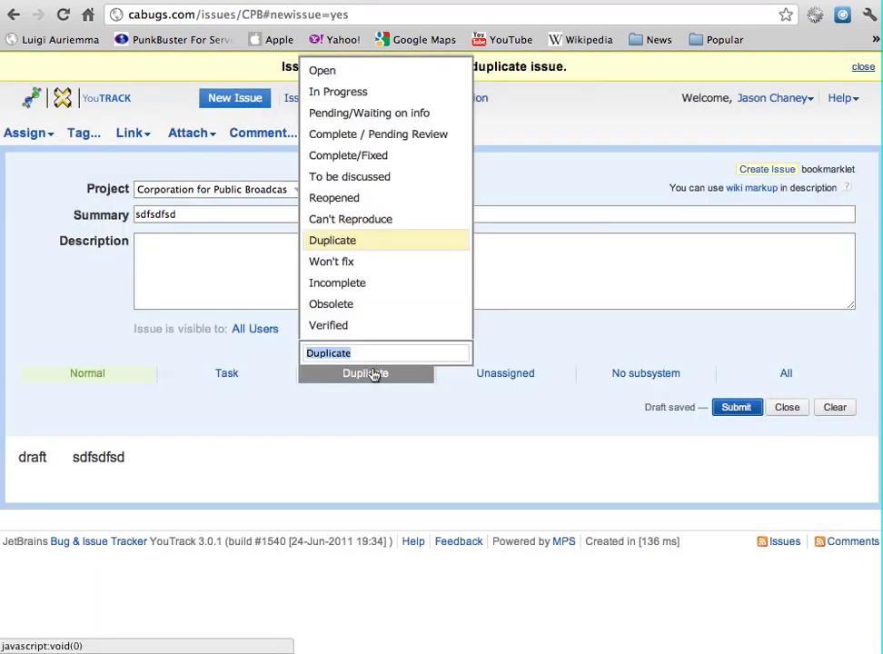
pyautogui.click(373, 373)
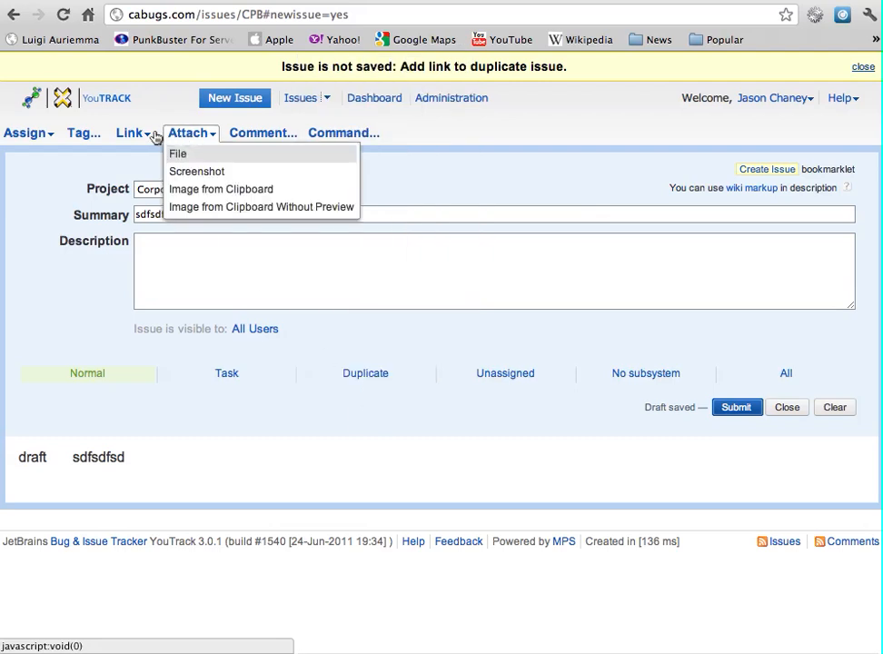
pyautogui.moveTo(139, 140)
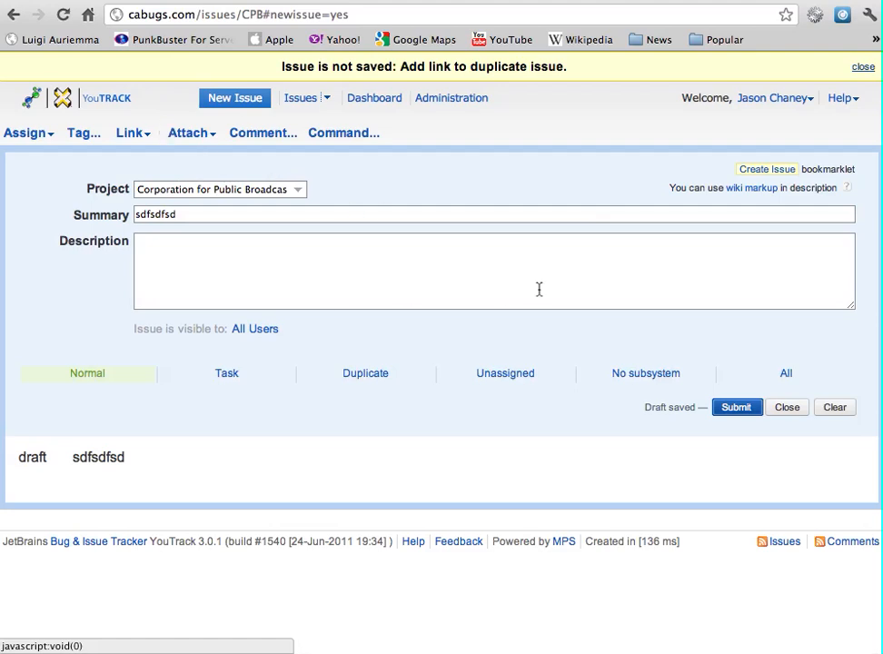
pyautogui.click(380, 382)
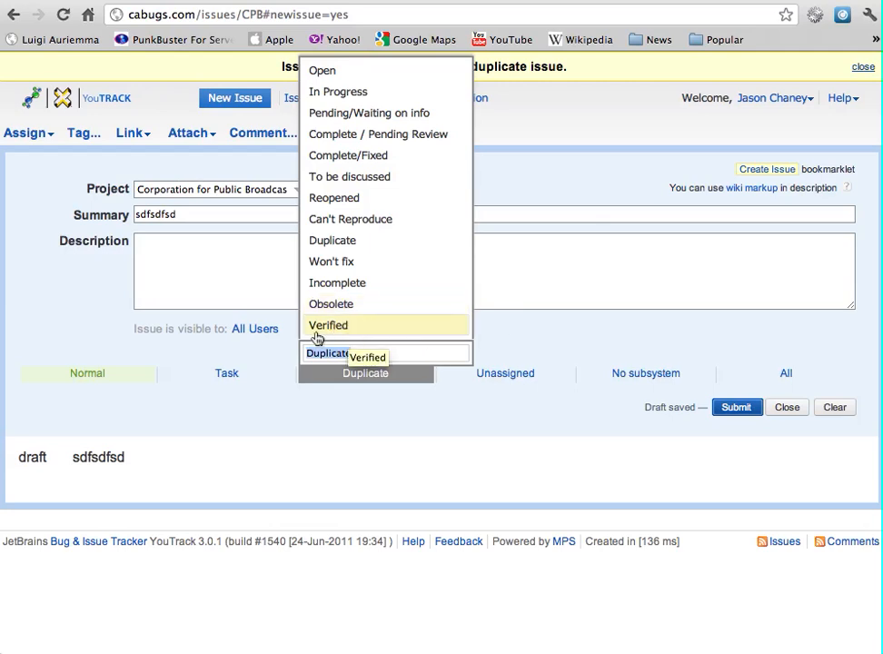
pyautogui.click(546, 164)
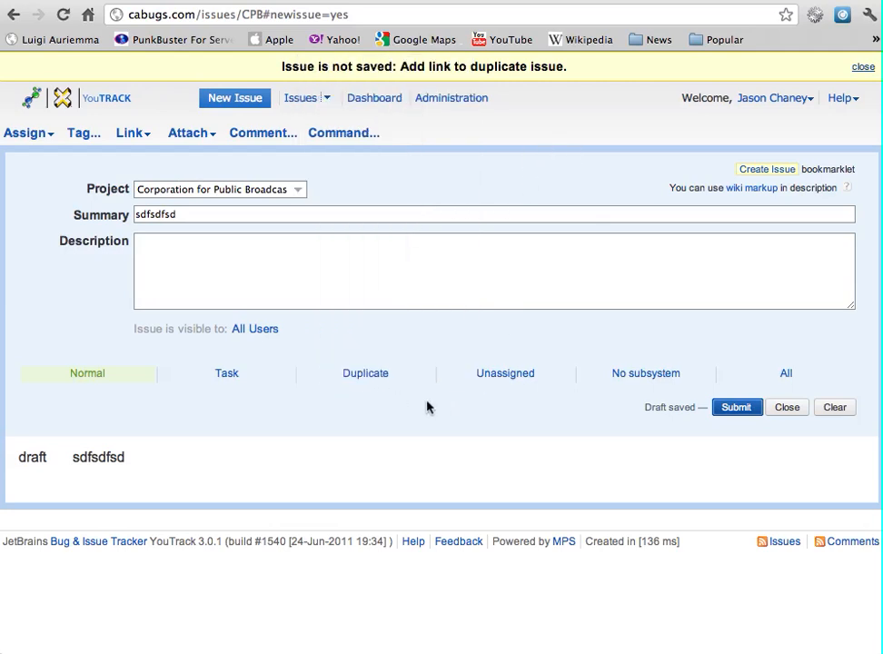
pyautogui.click(523, 376)
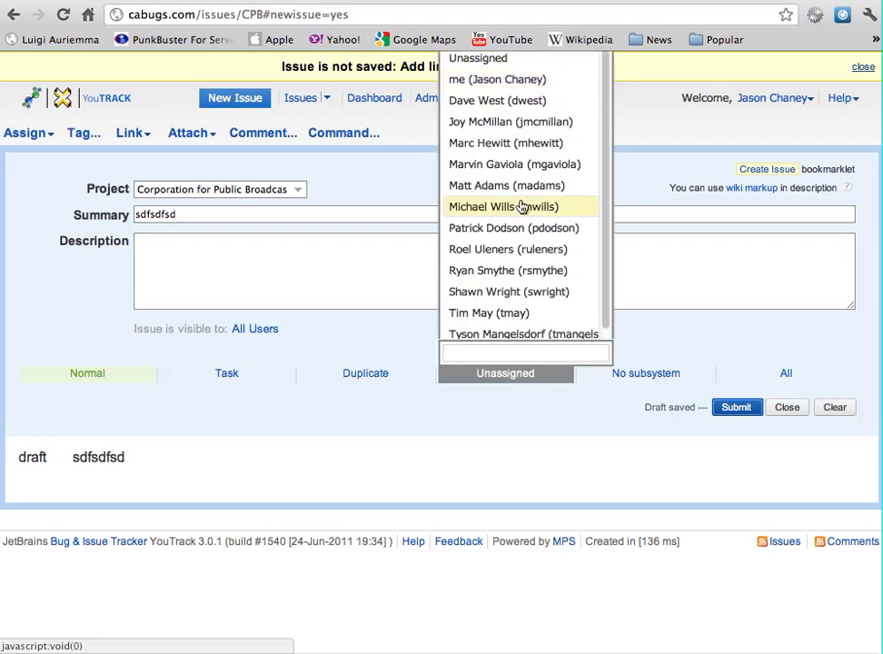
pyautogui.click(457, 470)
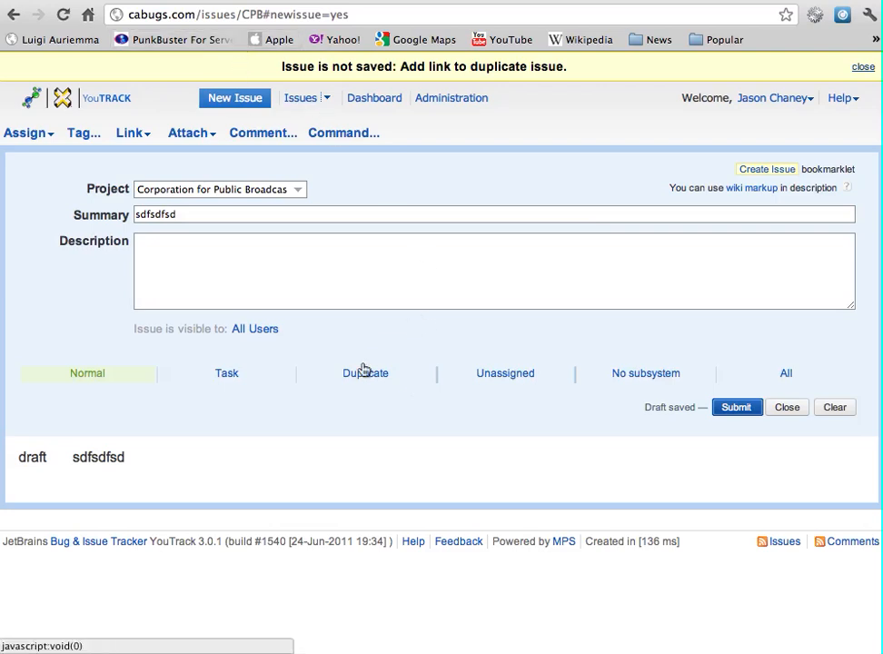
# Review the profile's jabber, e-mail and e-mail format notification settings, then go back to the draft
pyautogui.click(779, 97)
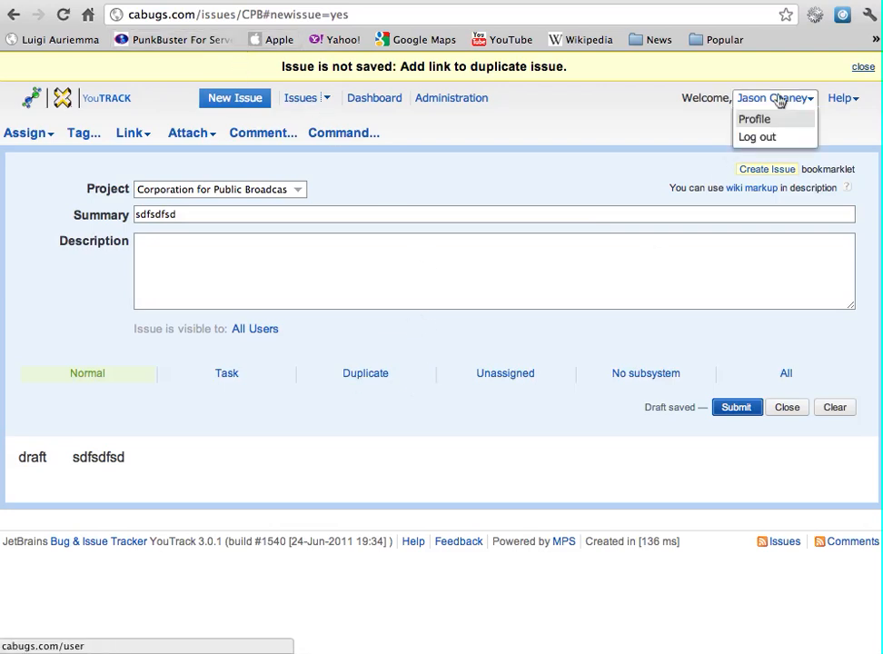
pyautogui.click(755, 120)
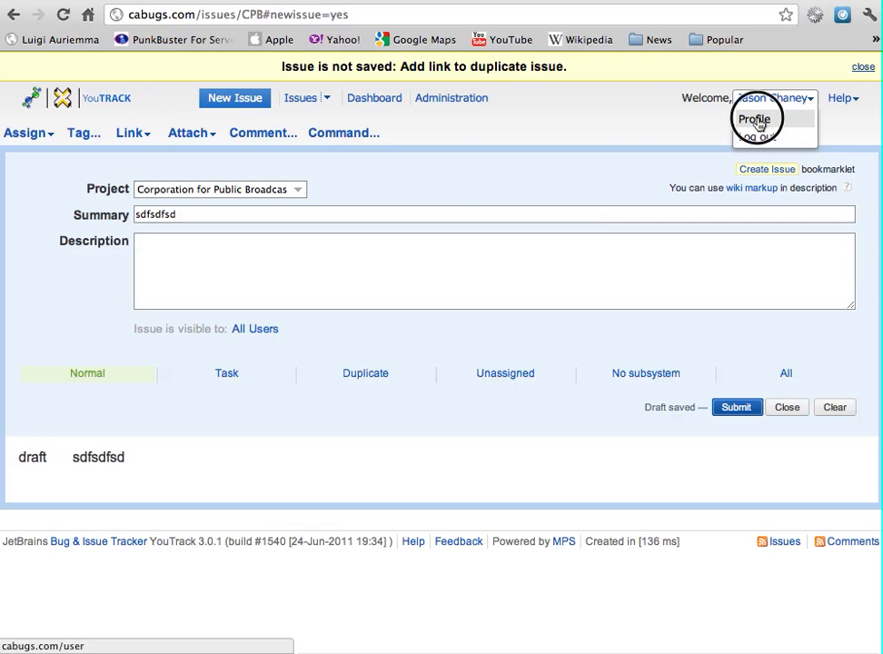
pyautogui.click(370, 138)
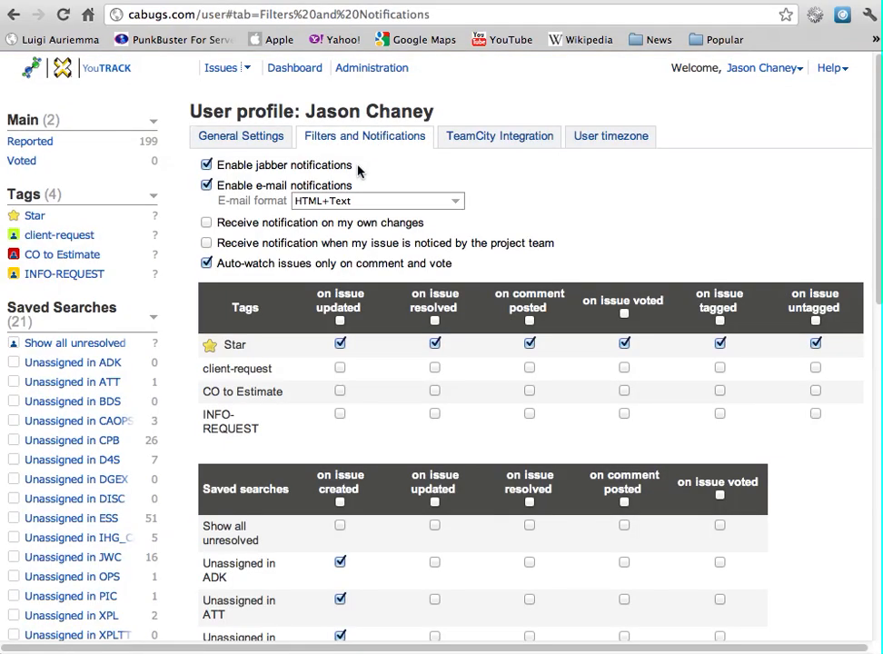
pyautogui.moveTo(356, 164); pyautogui.dragTo(222, 165)
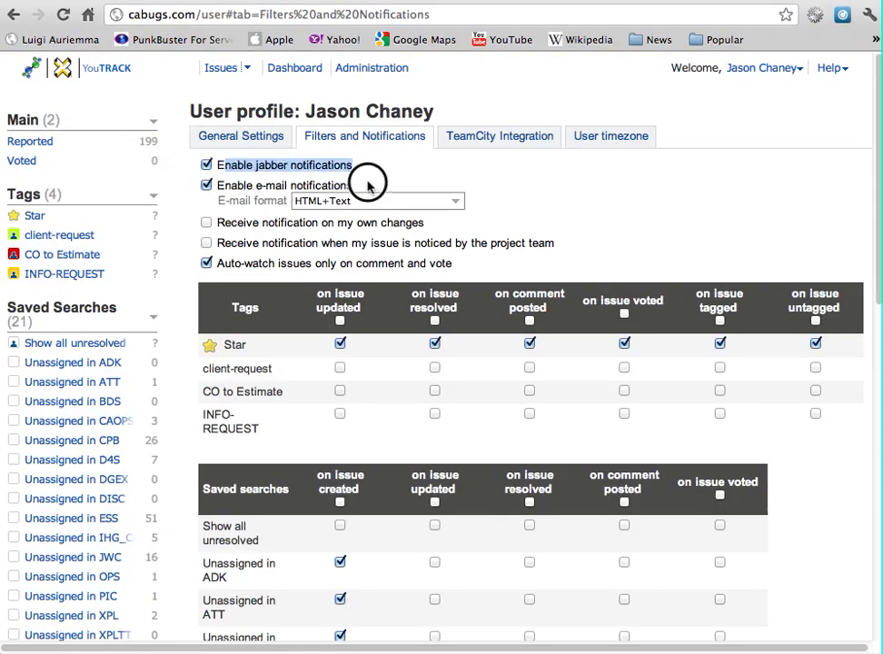
pyautogui.moveTo(364, 177); pyautogui.dragTo(243, 186)
pyautogui.click(457, 201)
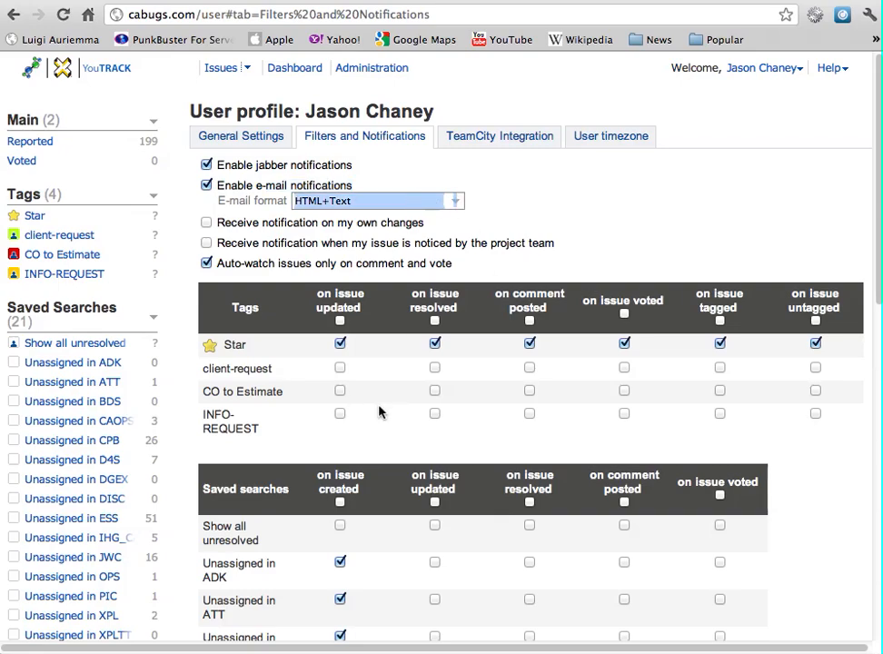
pyautogui.scroll(-5, 381, 412)
pyautogui.scroll(-4, 413, 373)
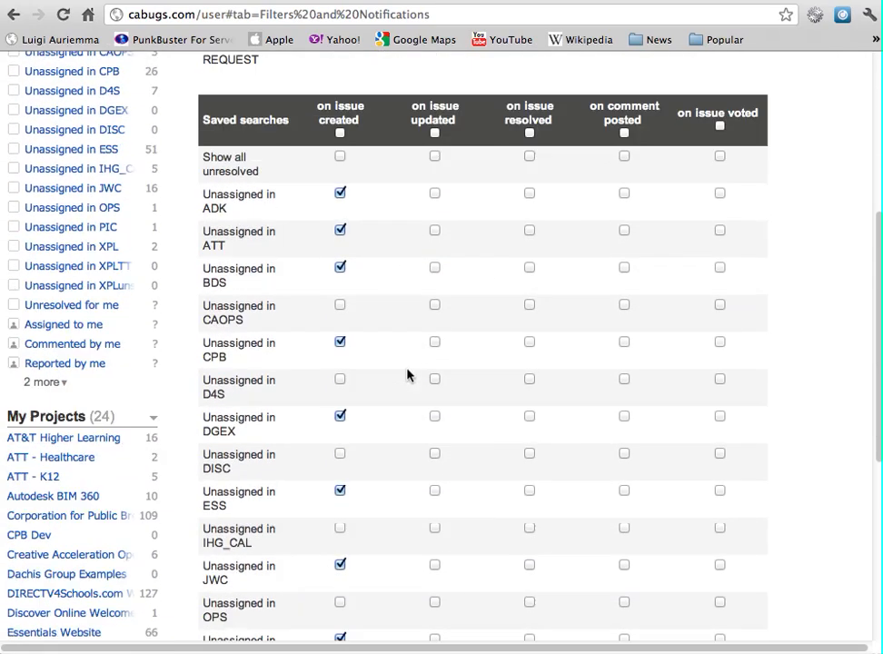
pyautogui.scroll(9, 408, 374)
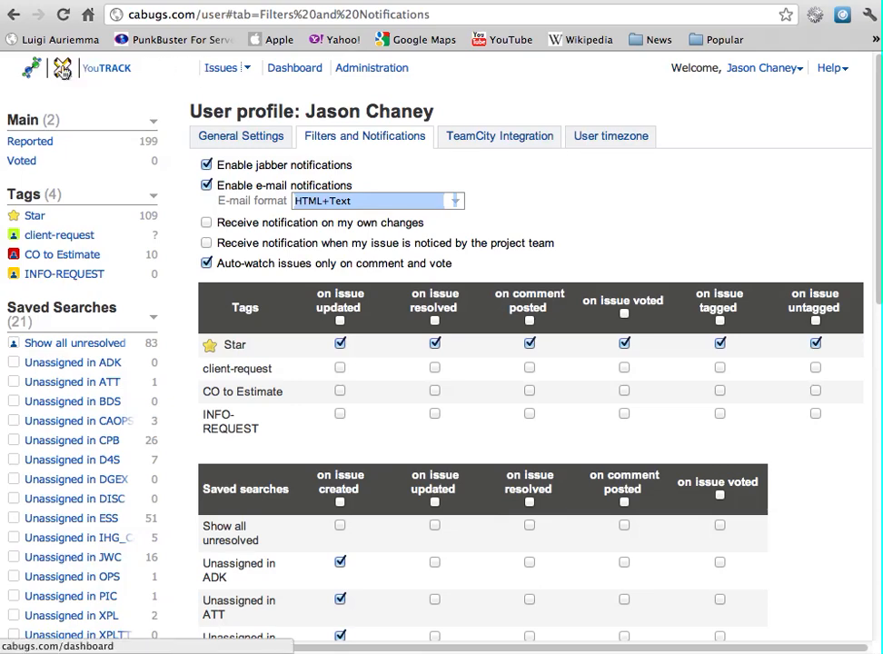
pyautogui.click(12, 14)
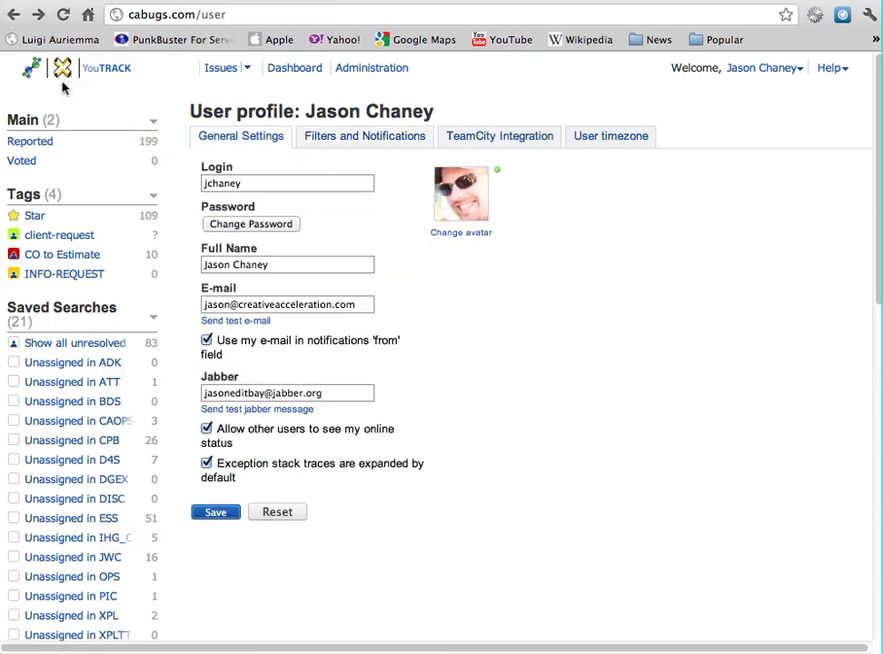
pyautogui.click(12, 14)
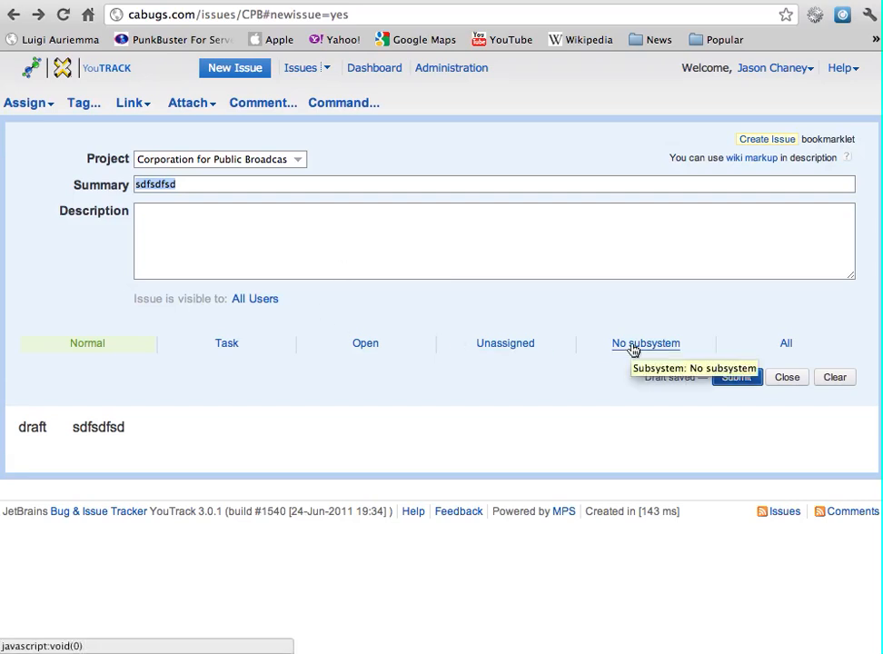
# Drag the Create Issue bookmarklet onto the bookmarks bar, then open the Yahoo home page
pyautogui.click(788, 347)
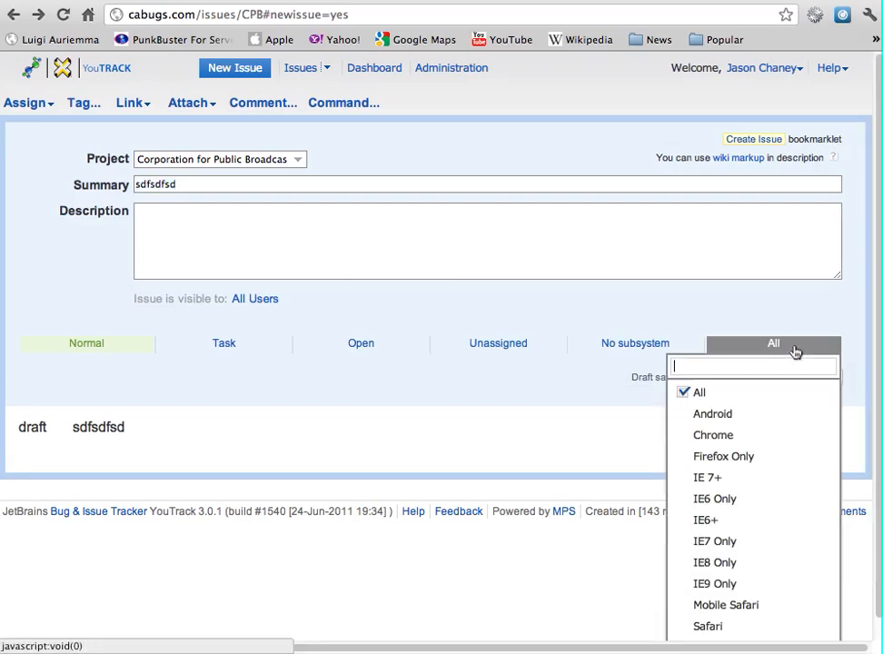
pyautogui.click(746, 252)
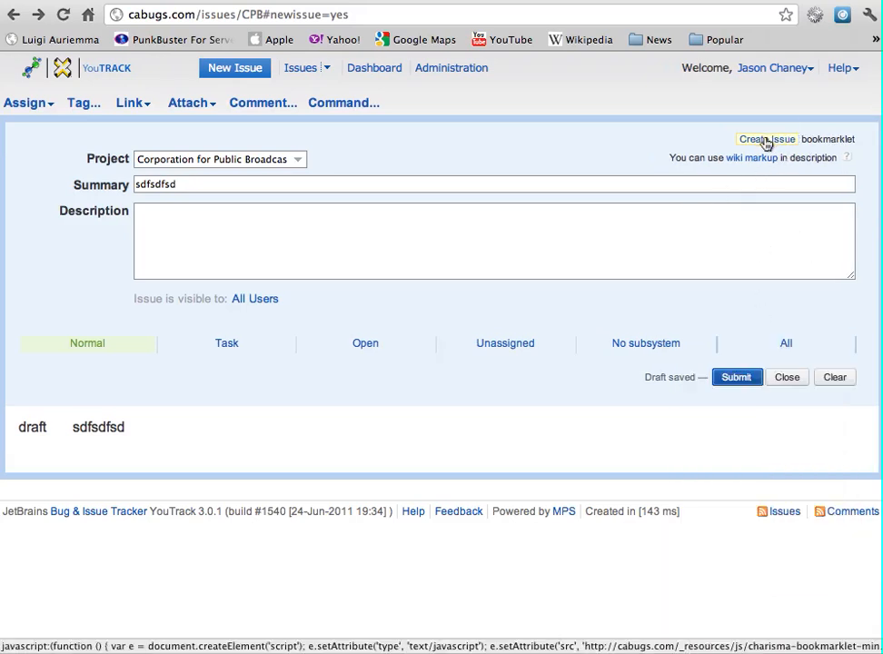
pyautogui.moveTo(766, 141); pyautogui.dragTo(781, 43)
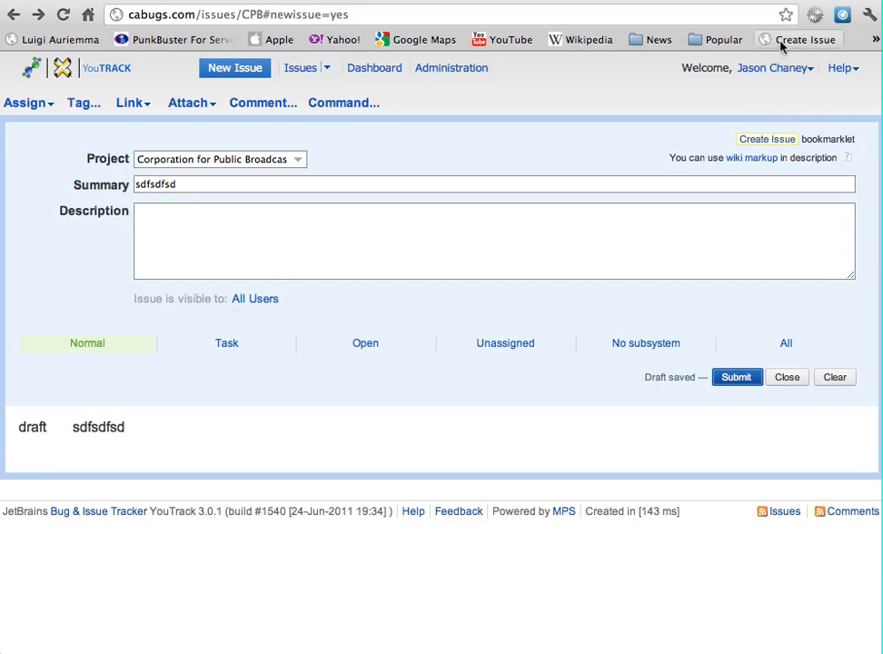
pyautogui.click(341, 40)
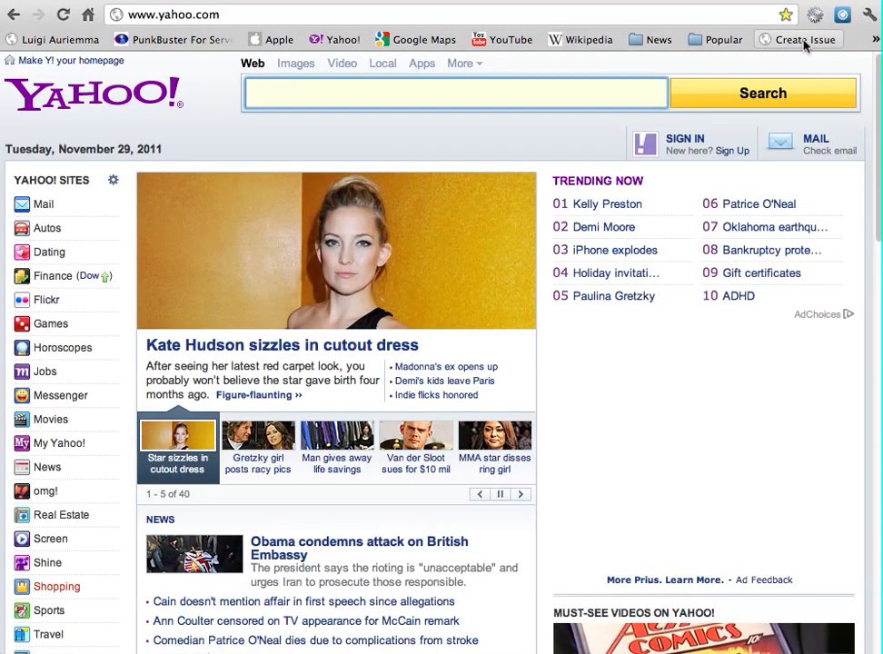
# Launch the Create Issue bookmarklet panel over Yahoo, close it, and go back to the YouTrack draft
pyautogui.click(804, 41)
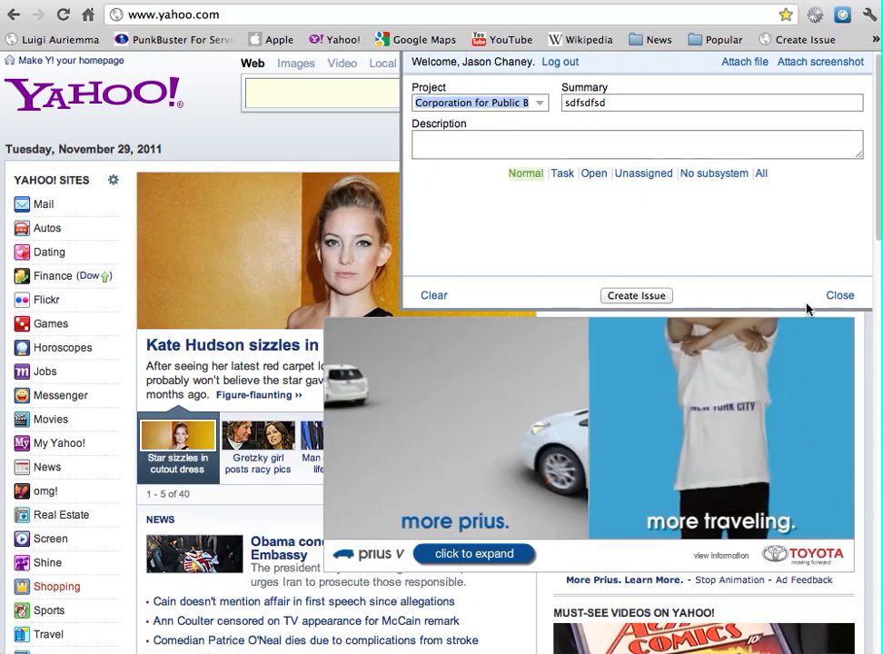
pyautogui.click(839, 295)
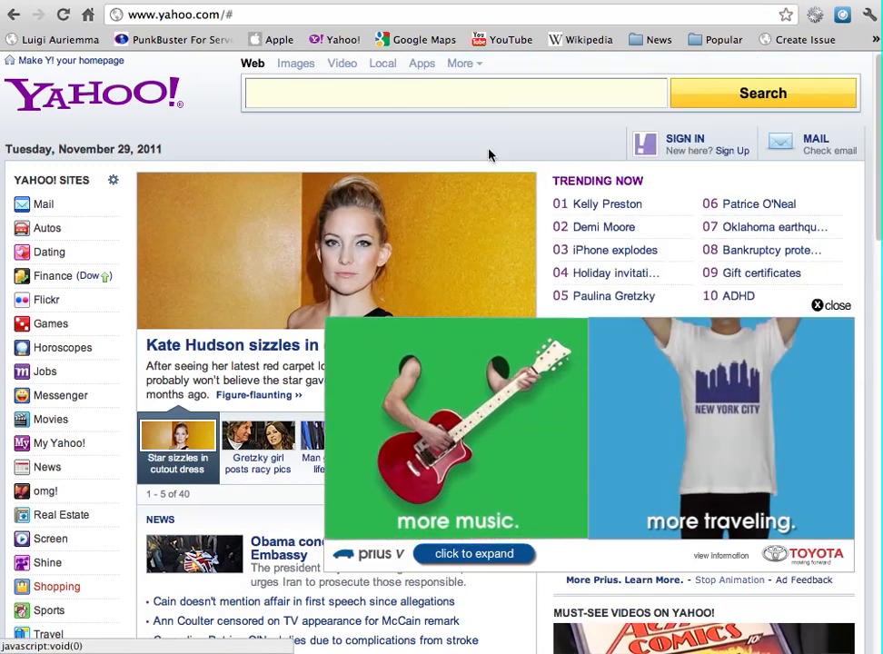
pyautogui.click(15, 15)
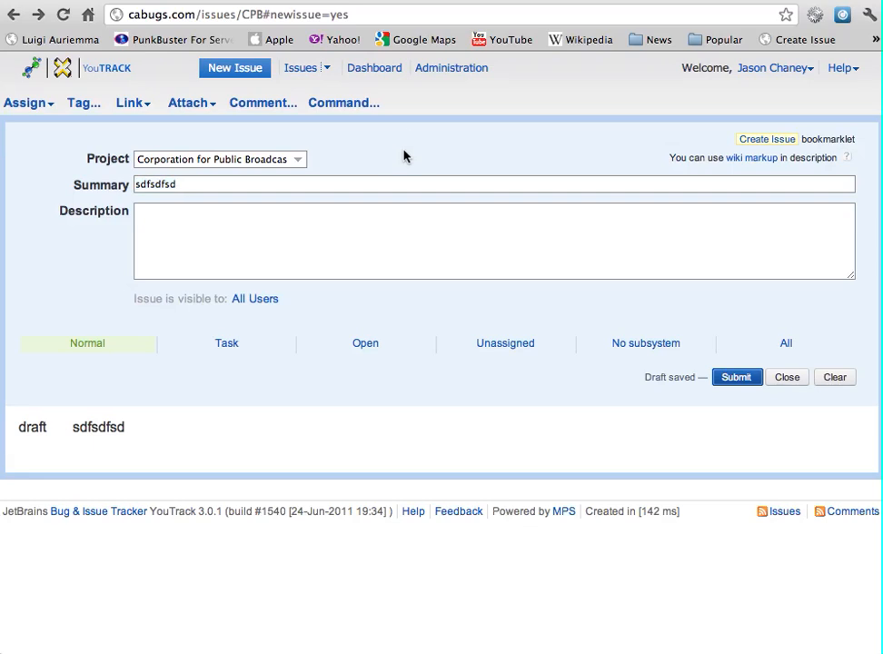
# Capture a region of the issue form and attach it to the draft as screenshot1.png
pyautogui.press('super+shift+4')
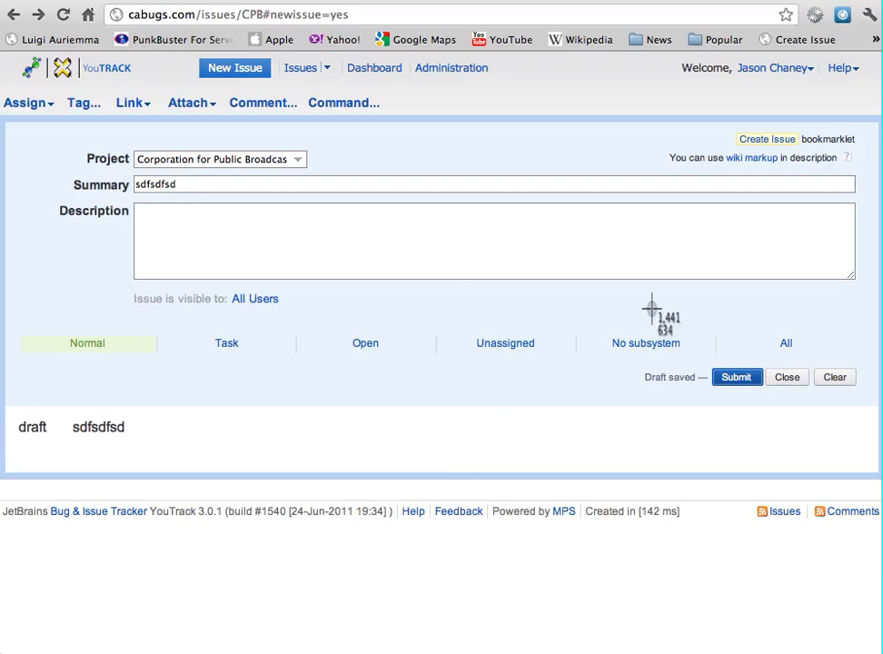
pyautogui.moveTo(409, 216); pyautogui.dragTo(787, 499)
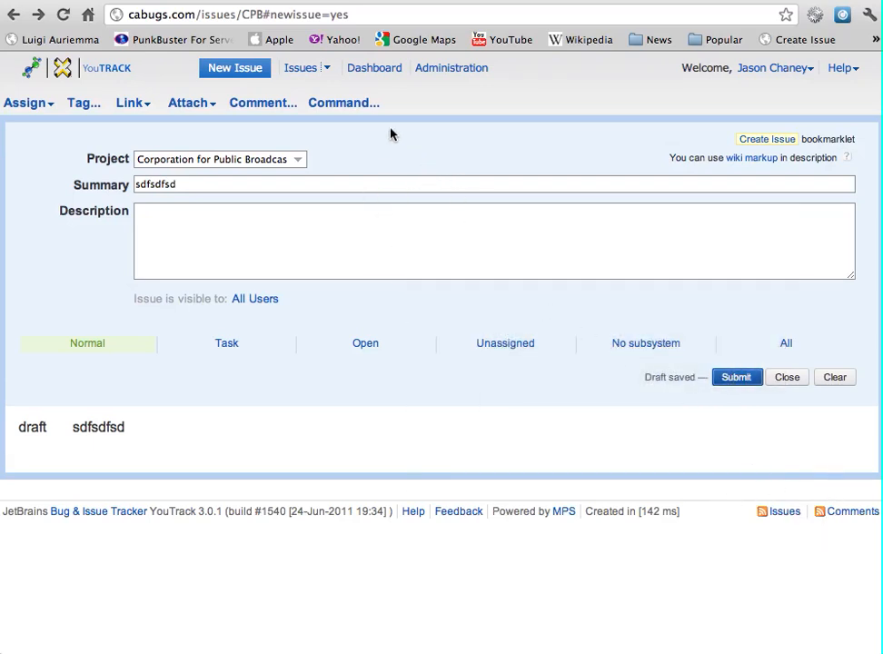
pyautogui.click(180, 106)
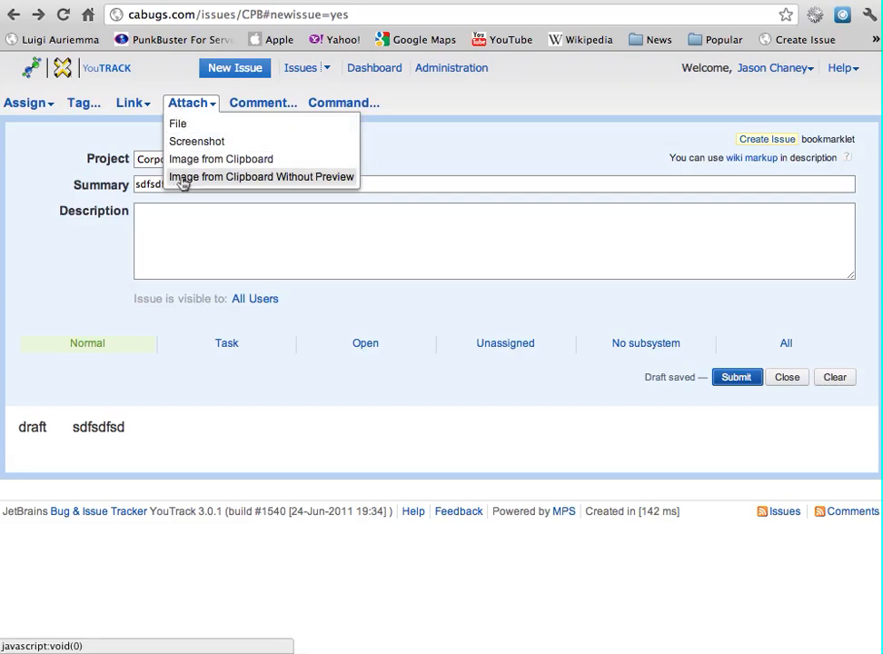
pyautogui.click(291, 180)
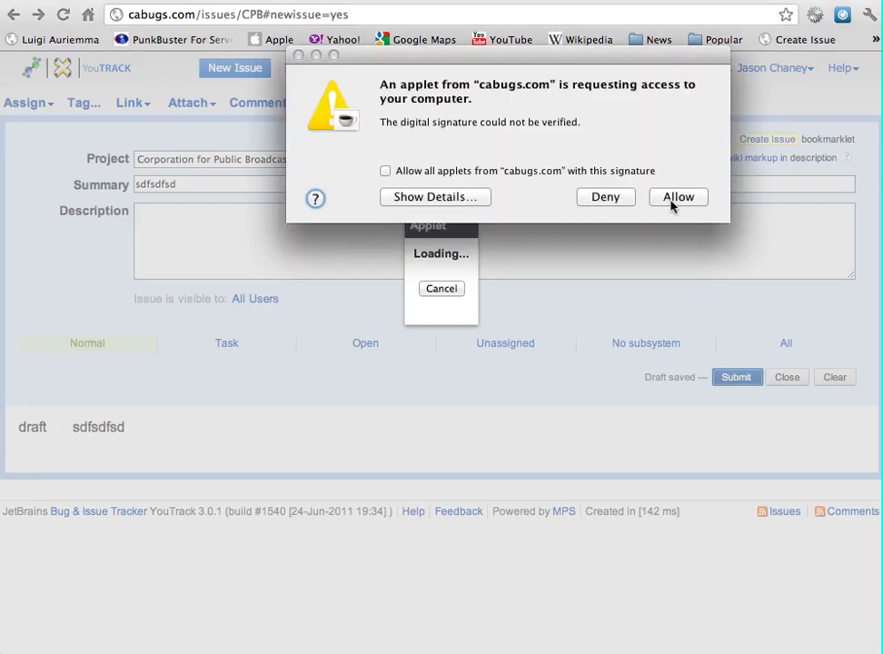
pyautogui.click(673, 198)
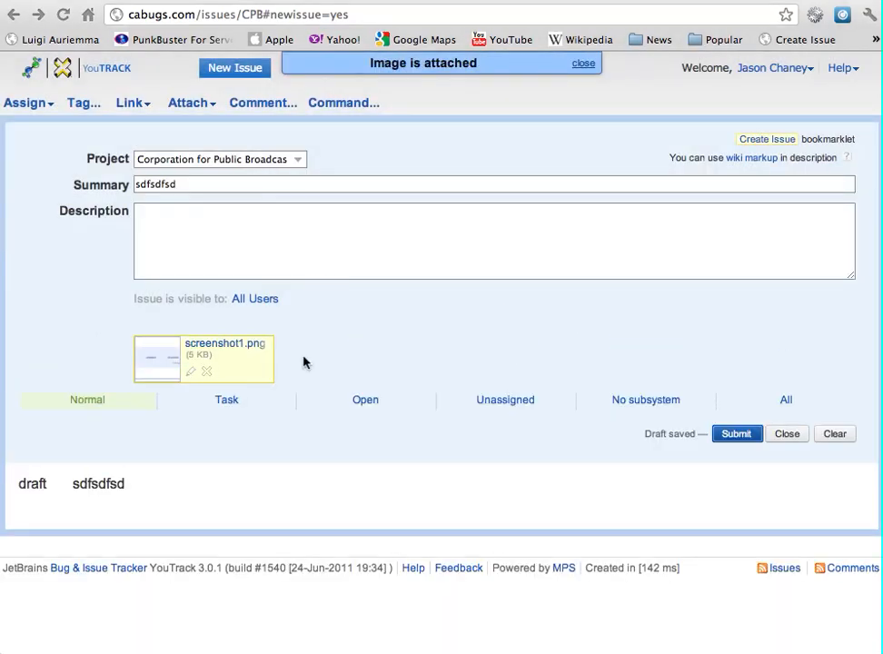
# Delete the screenshot1.png attachment and confirm the deletion
pyautogui.moveTo(152, 365)
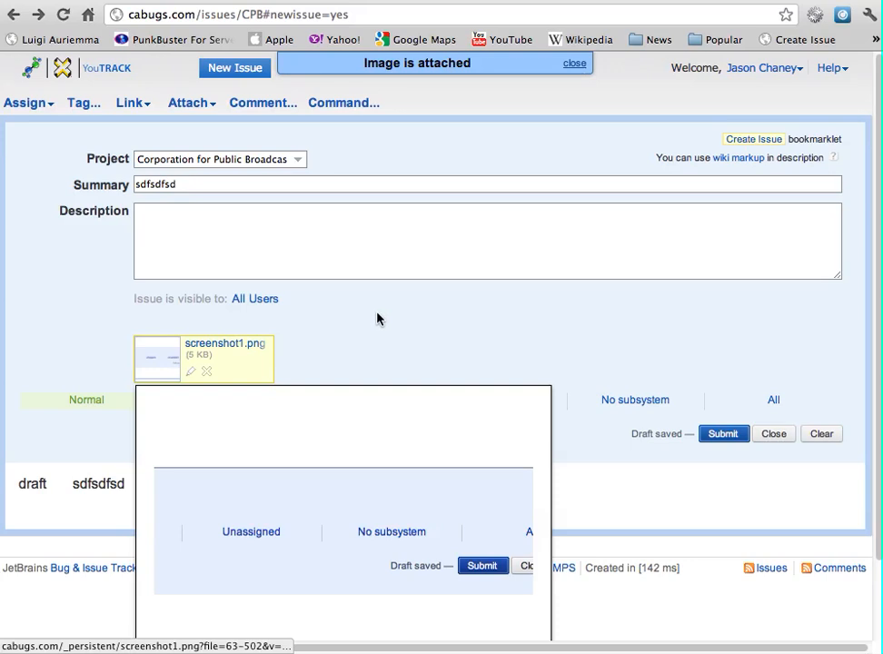
pyautogui.click(206, 371)
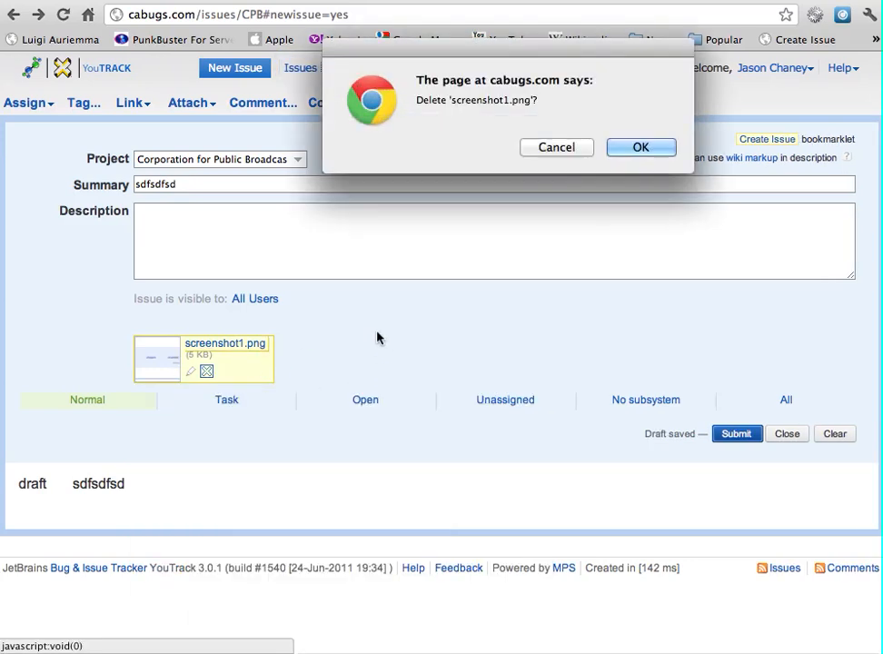
pyautogui.click(621, 149)
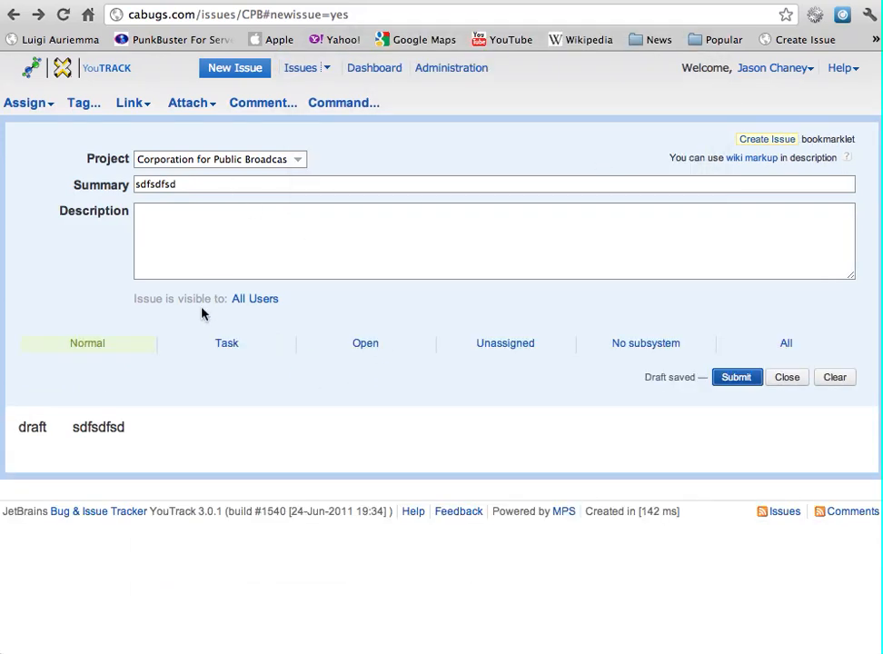
# Retype the summary as 'Fix this' and try tags sdfsdfsd and dfgdfg without applying them
pyautogui.doubleClick(210, 182)
pyautogui.write('Fix this')
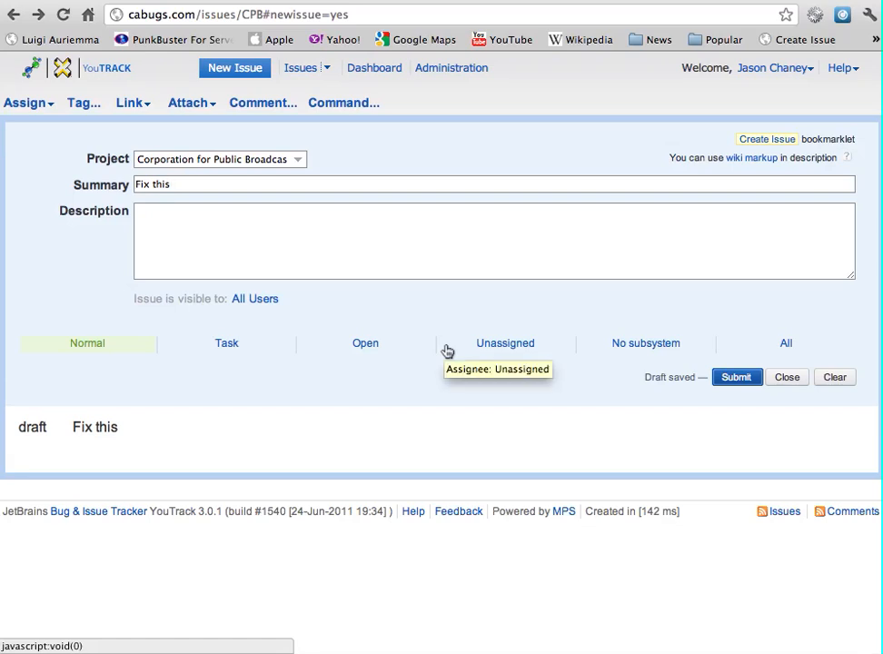
pyautogui.click(80, 109)
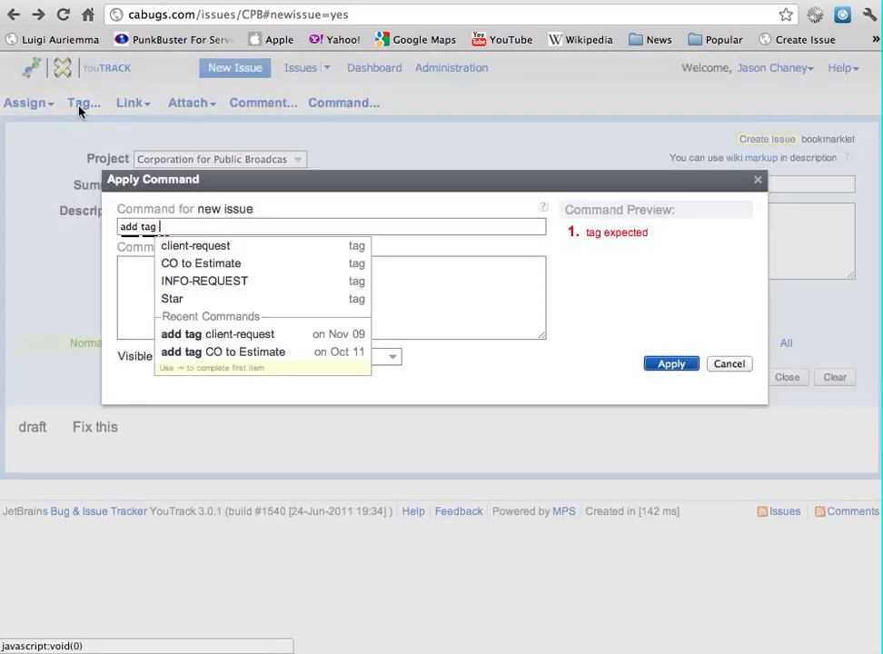
pyautogui.write('sdfsdfsd')
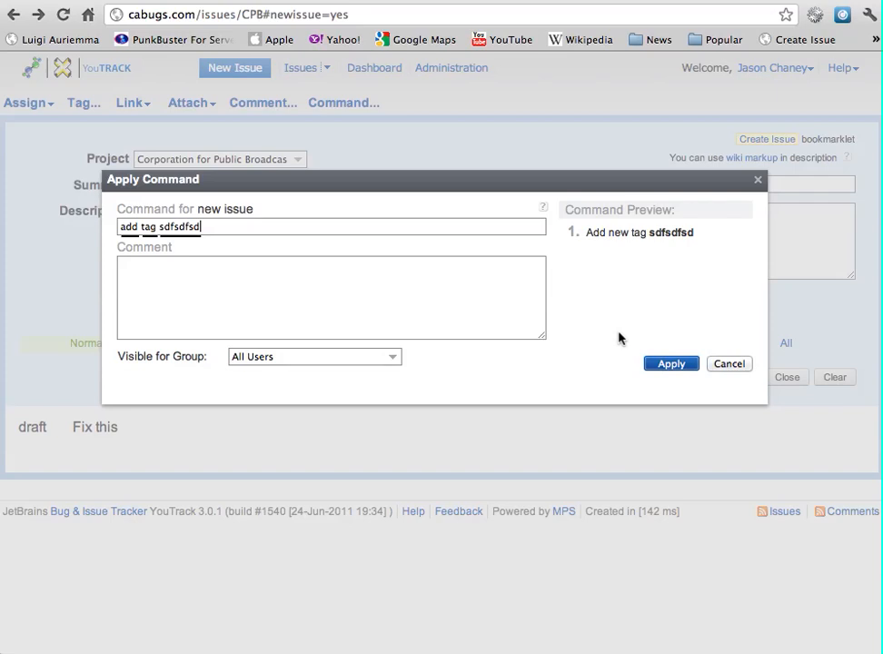
pyautogui.click(742, 364)
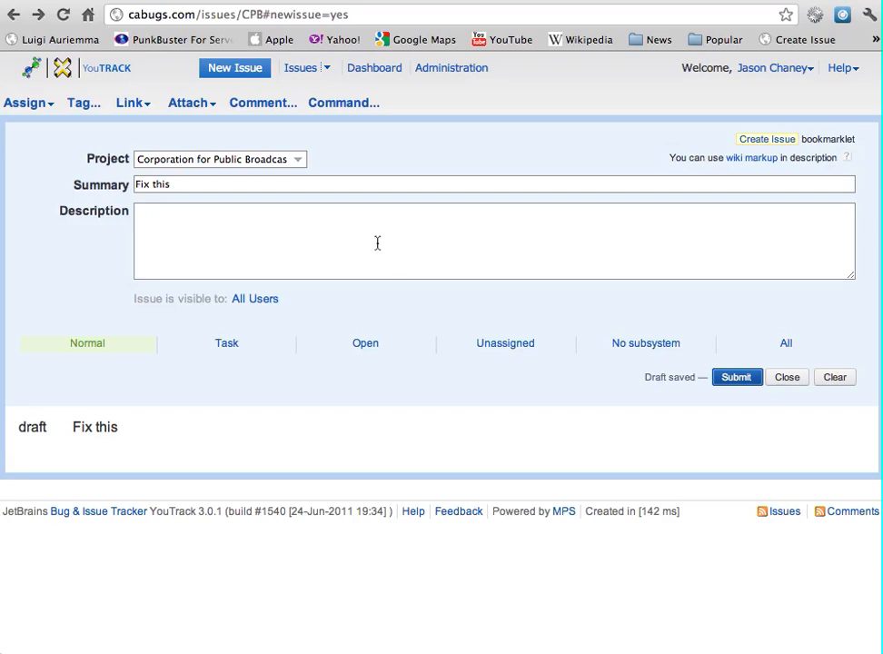
pyautogui.click(72, 106)
pyautogui.write('dfgdfg')
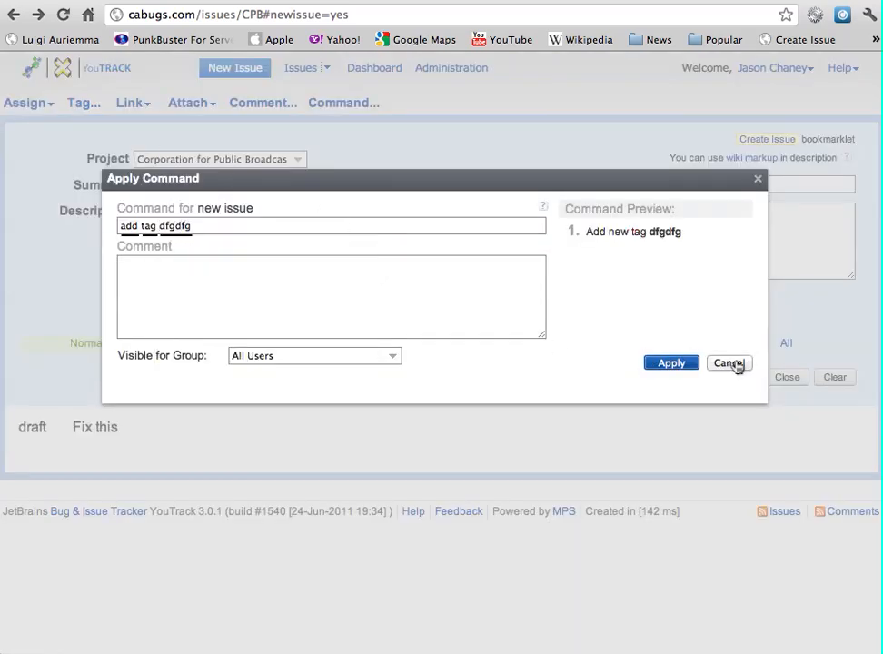
pyautogui.click(732, 362)
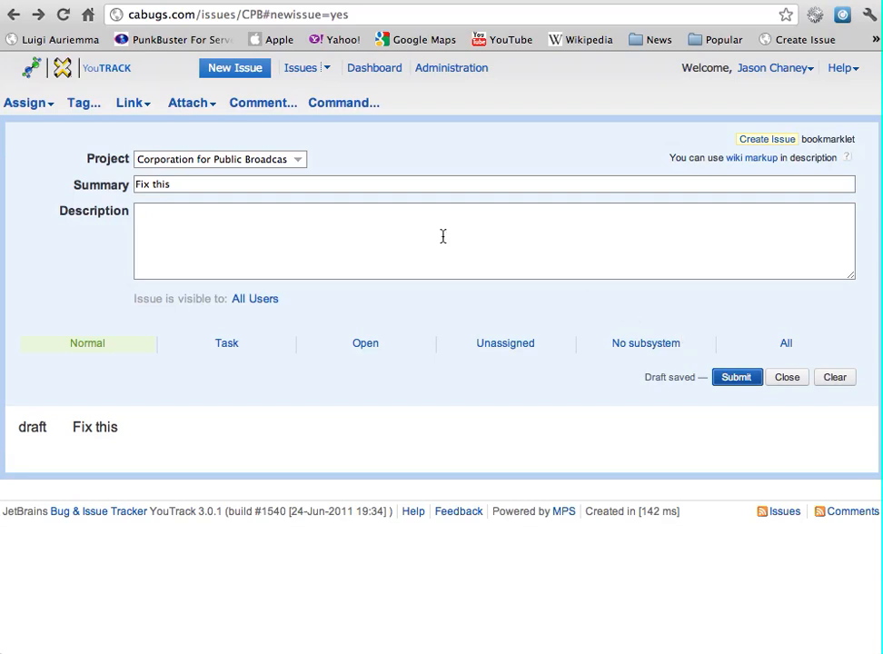
# Change the summary to 'need copy' and try the client-request tag, cancelling it
pyautogui.moveTo(203, 184); pyautogui.dragTo(85, 177)
pyautogui.write('neeedc opy')
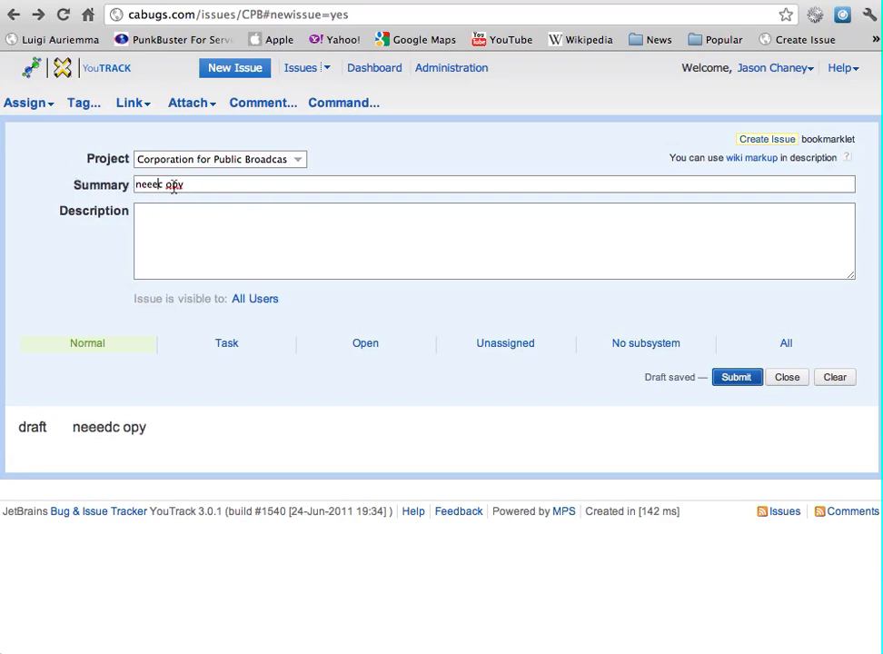
pyautogui.press('BackSpace')
pyautogui.write('d')
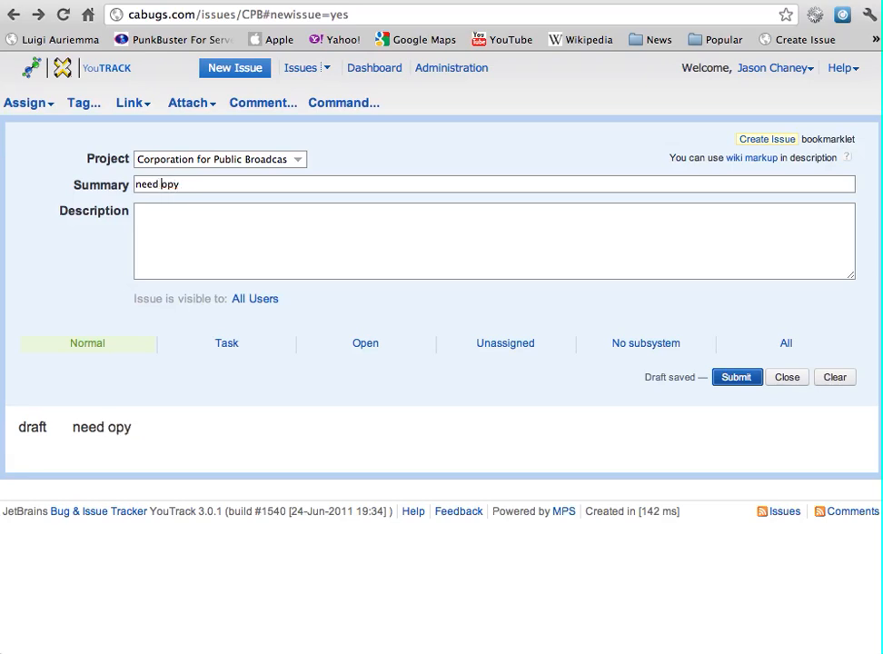
pyautogui.write('c')
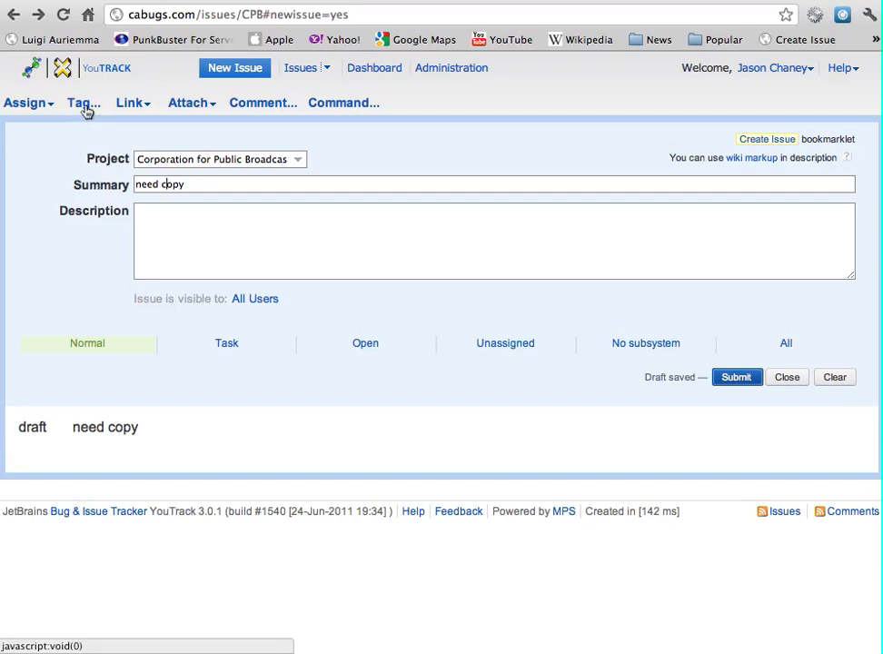
pyautogui.click(84, 105)
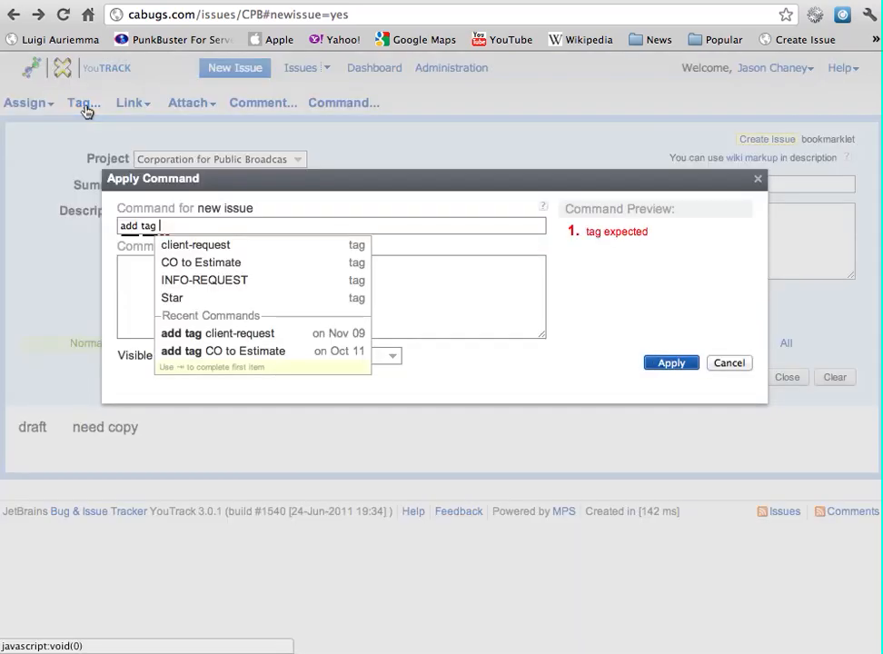
pyautogui.click(220, 245)
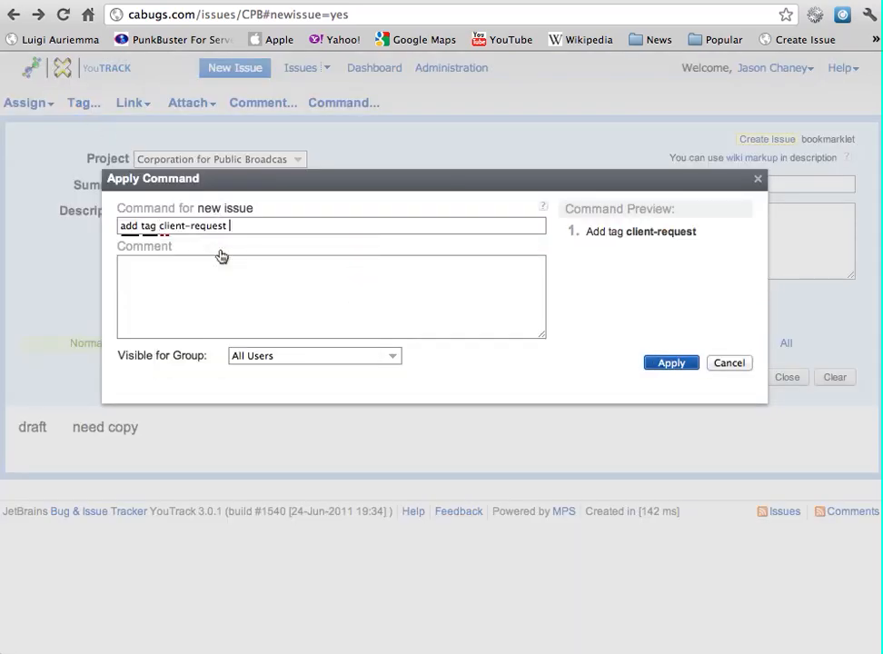
pyautogui.click(730, 365)
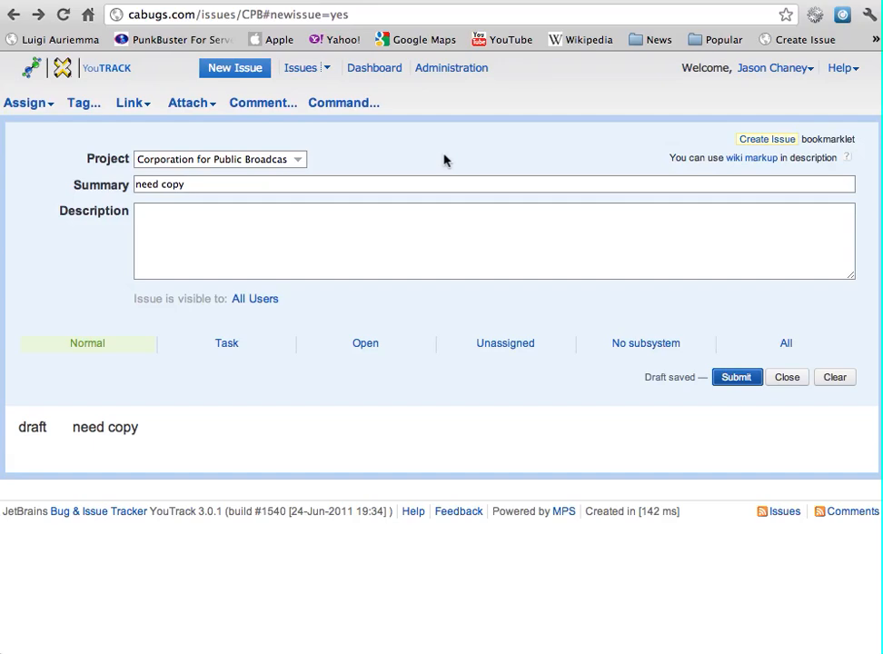
# Close the new-issue form, then open Edit tag for client-request and cancel without saving
pyautogui.click(787, 378)
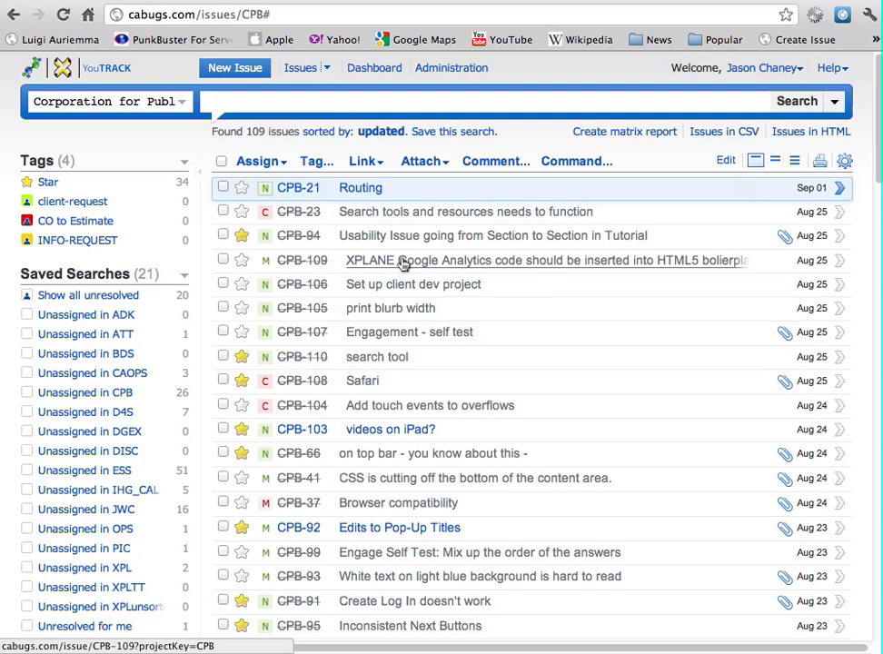
pyautogui.click(27, 201)
pyautogui.click(32, 238)
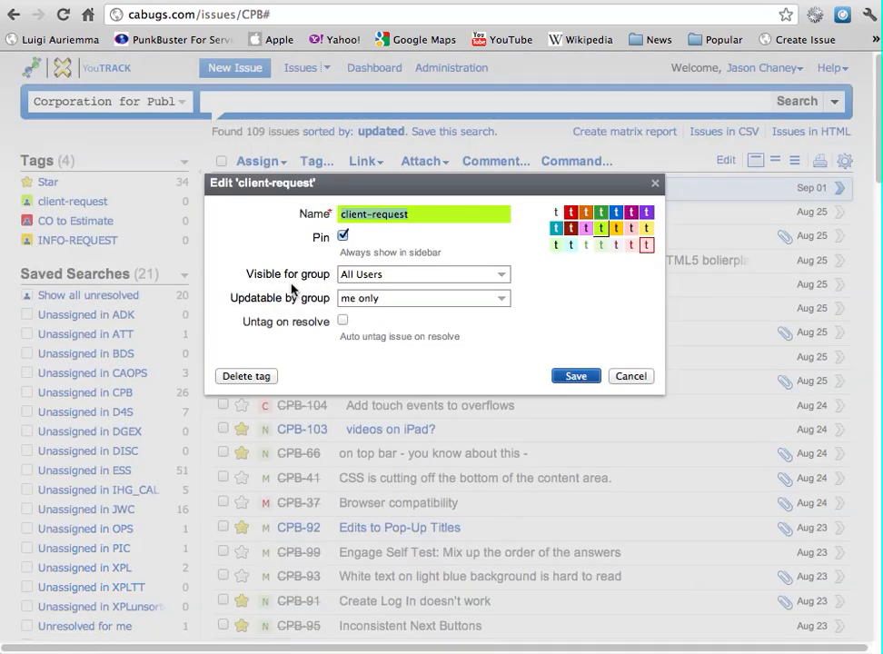
pyautogui.moveTo(234, 274); pyautogui.dragTo(314, 273)
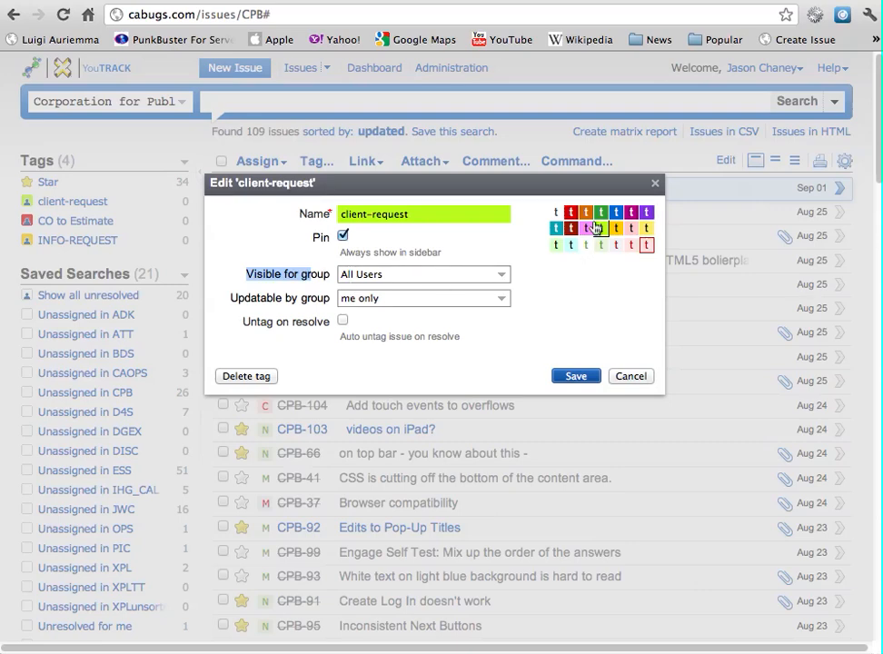
pyautogui.click(627, 377)
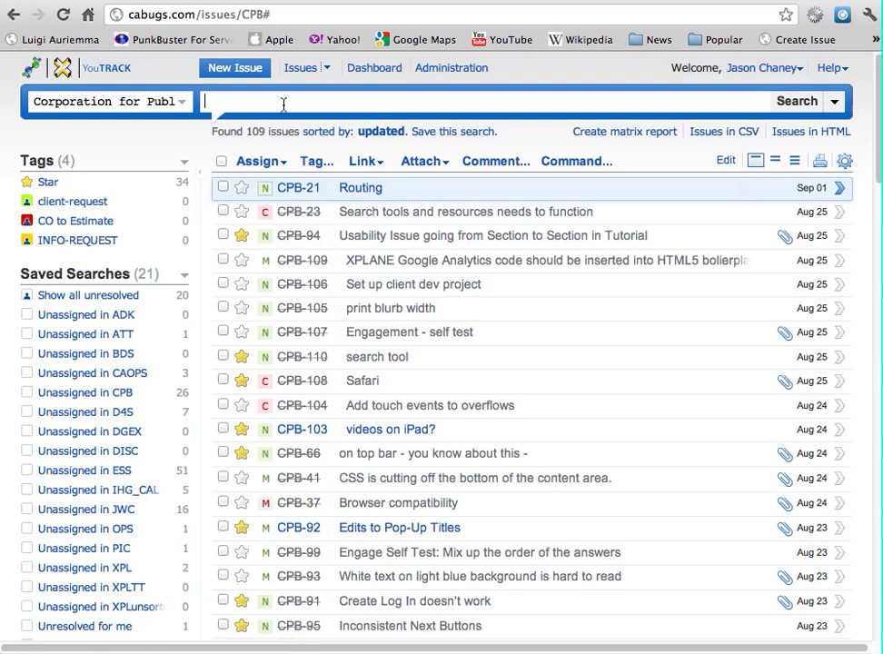
# Search for cpb-4 and open issue CPB-4 'Update Embed Code'
pyautogui.write('cpb-4')
pyautogui.press('Return')
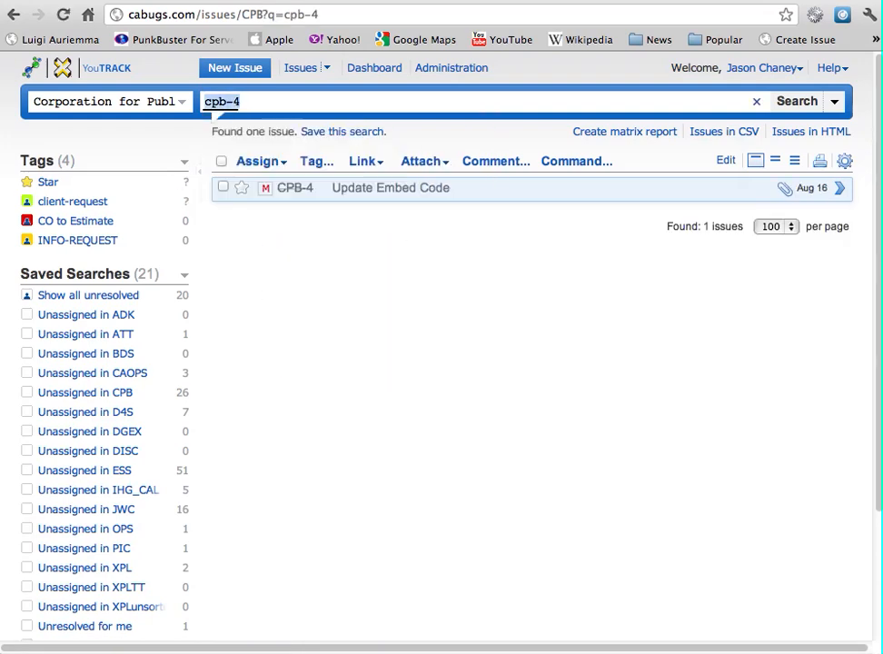
pyautogui.click(406, 190)
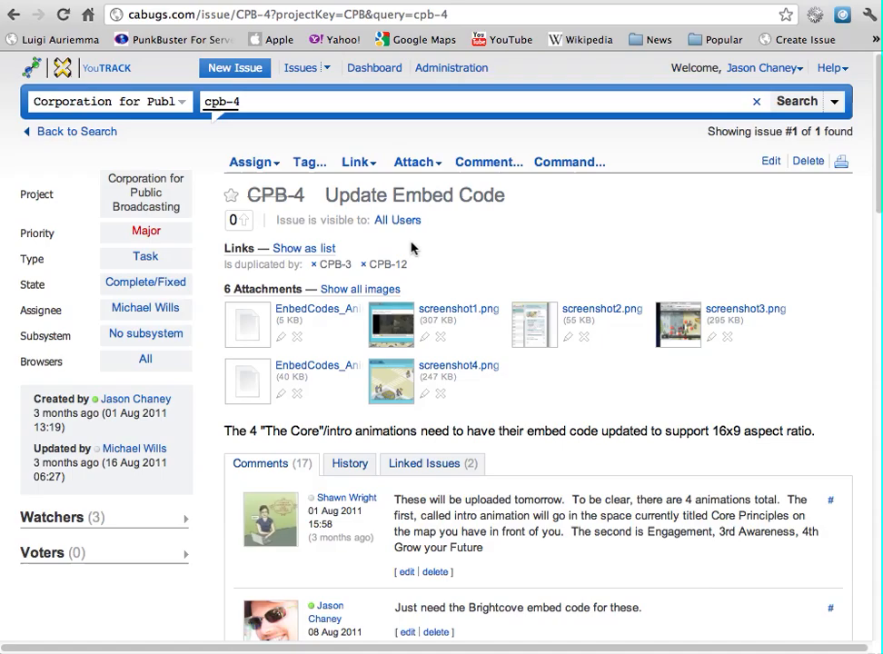
# Scroll through CPB-4's comments and inspect its attachments and duplicate links
pyautogui.scroll(-8, 568, 495)
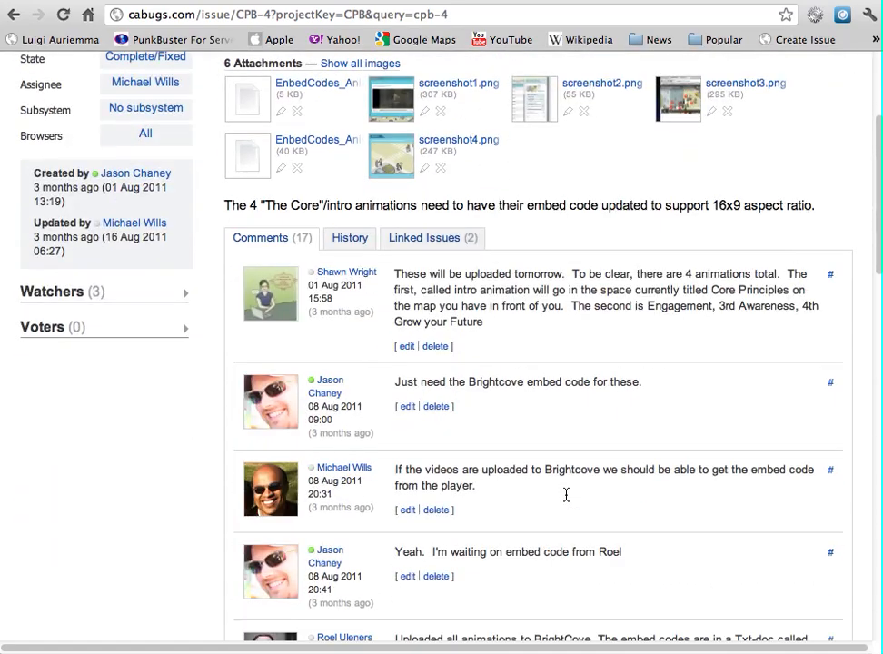
pyautogui.scroll(8, 468, 469)
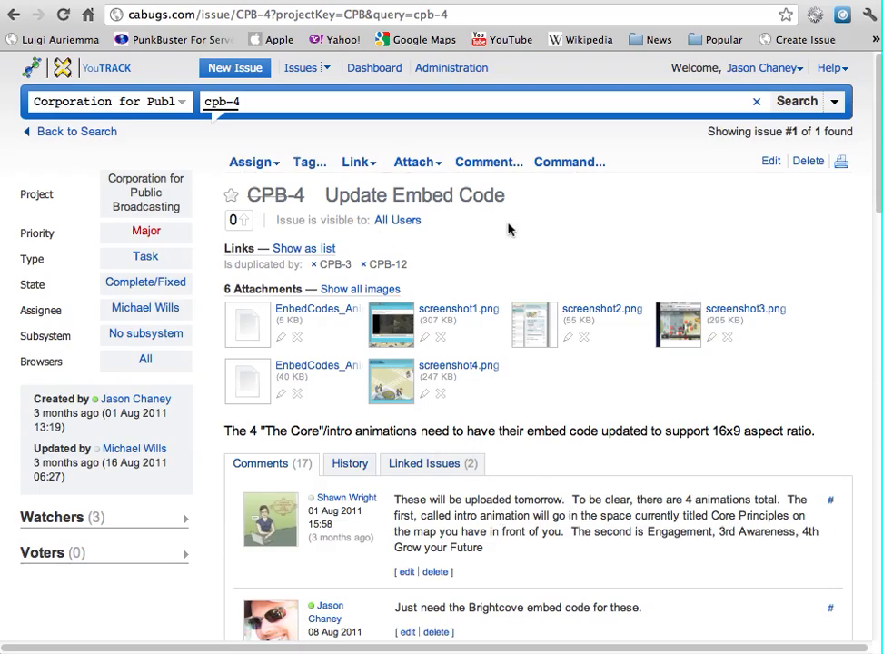
pyautogui.scroll(-4, 521, 309)
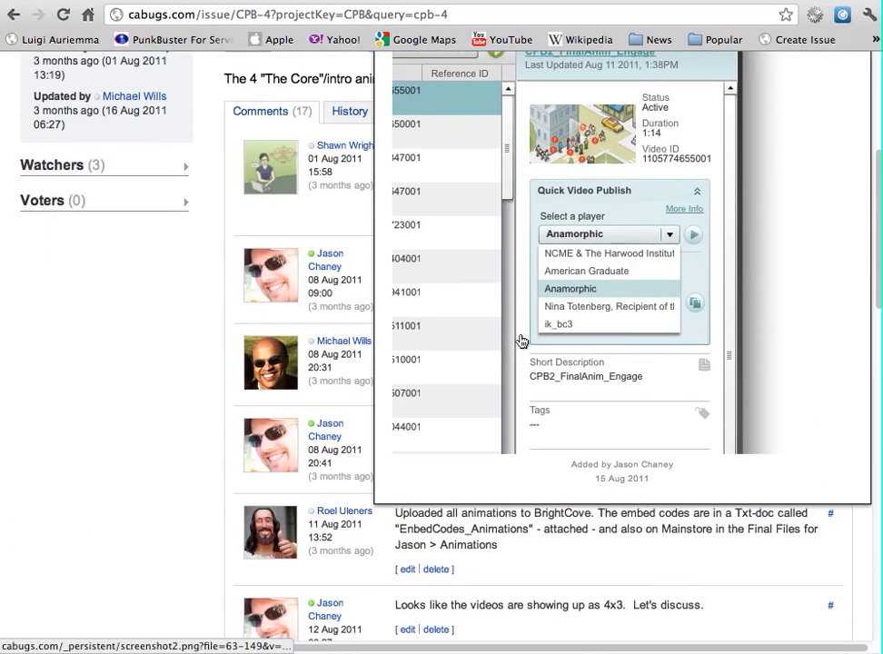
pyautogui.scroll(-4, 200, 354)
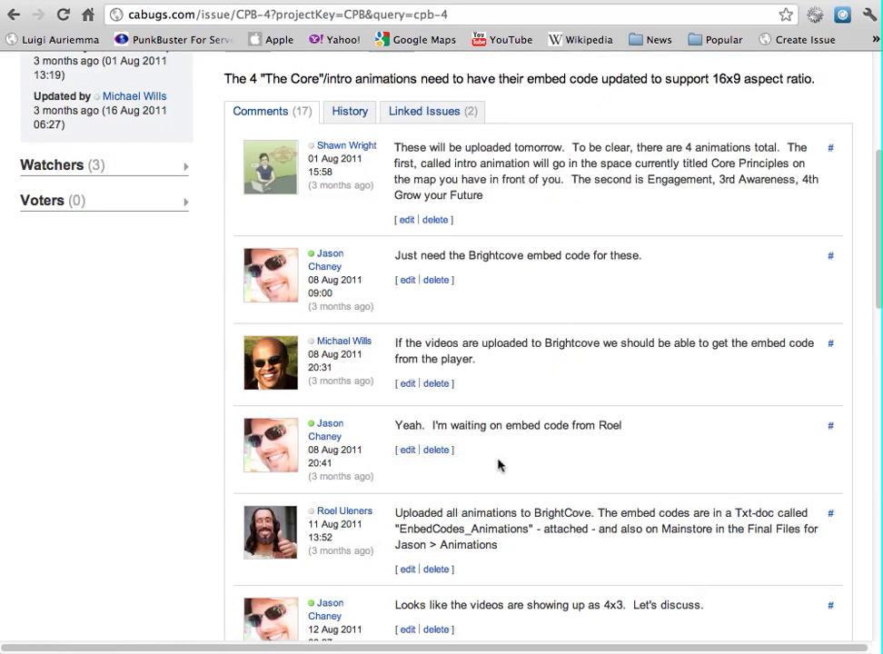
pyautogui.scroll(4, 509, 465)
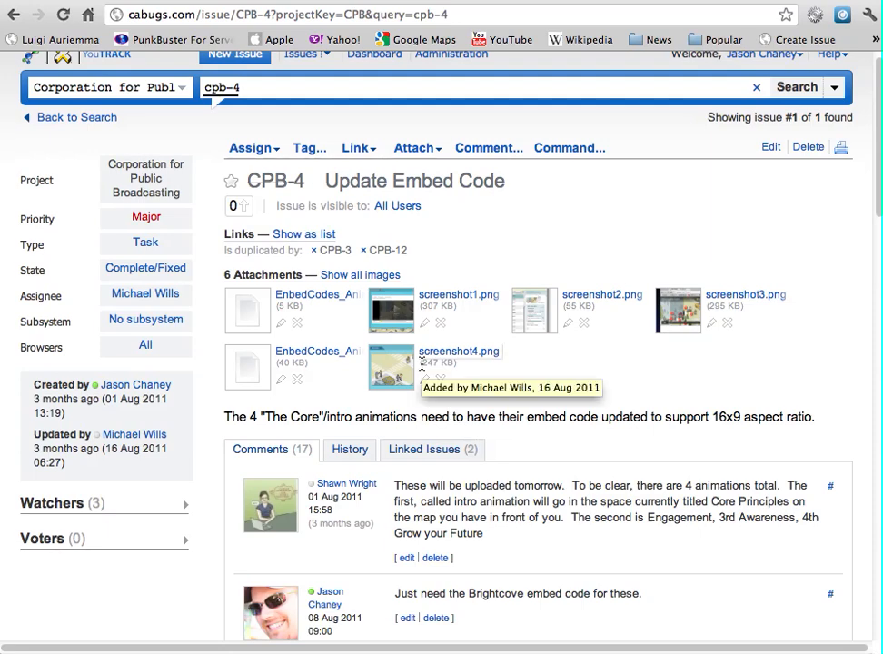
pyautogui.moveTo(481, 332)
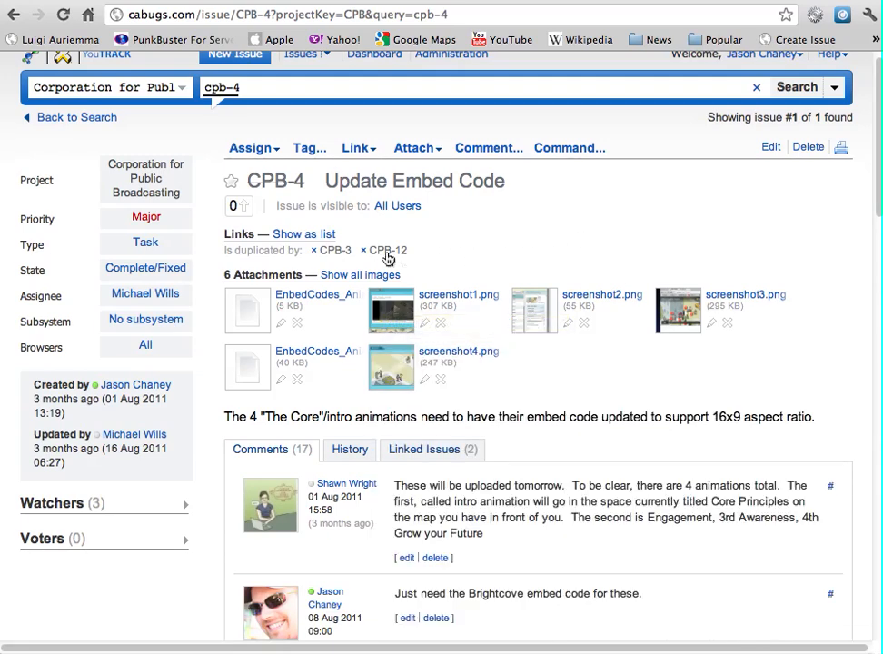
pyautogui.moveTo(331, 257)
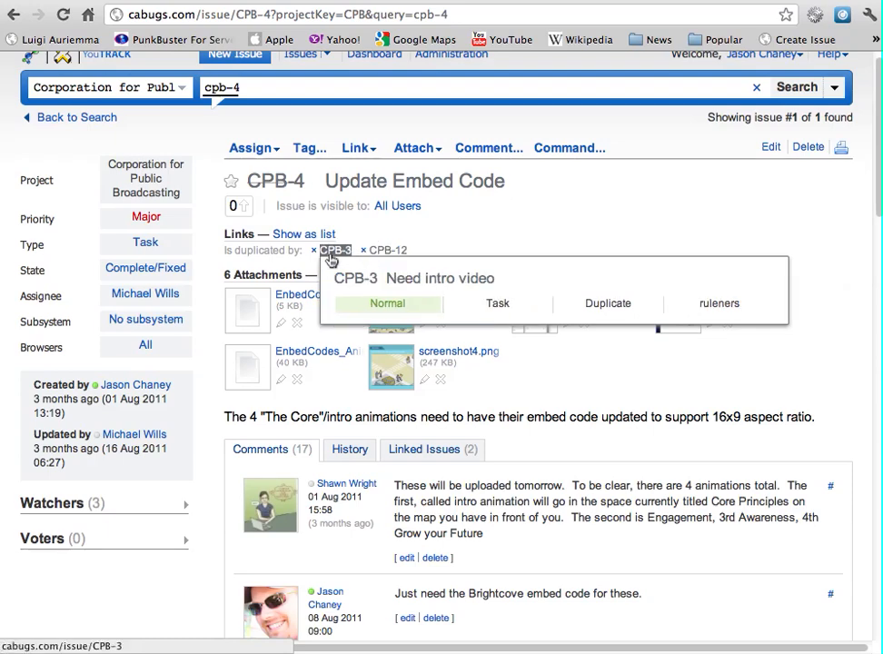
# Browse CPB-4's History, Linked Issues and Comments, then cancel a 'relates to' link
pyautogui.click(342, 449)
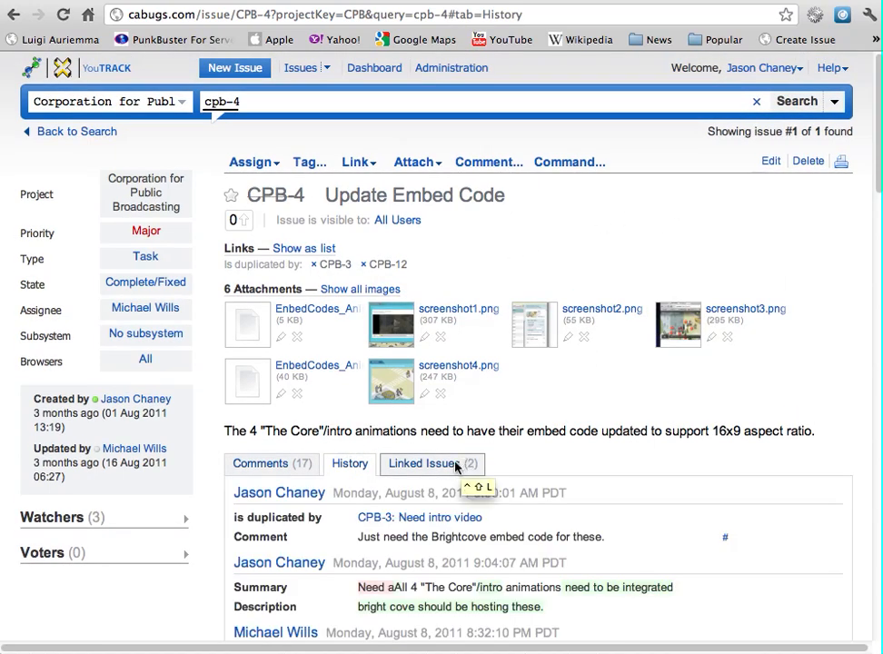
pyautogui.click(431, 465)
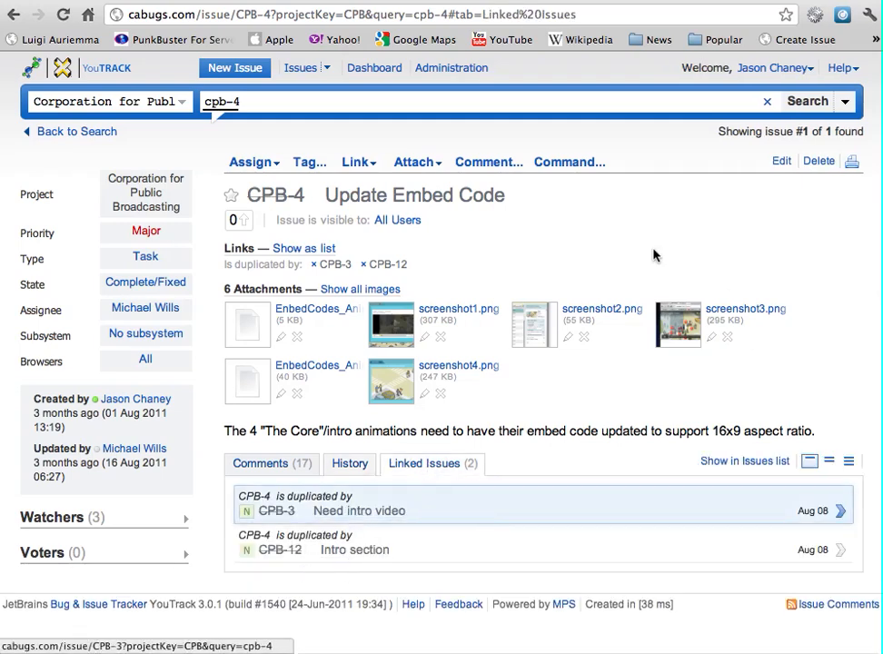
pyautogui.click(290, 466)
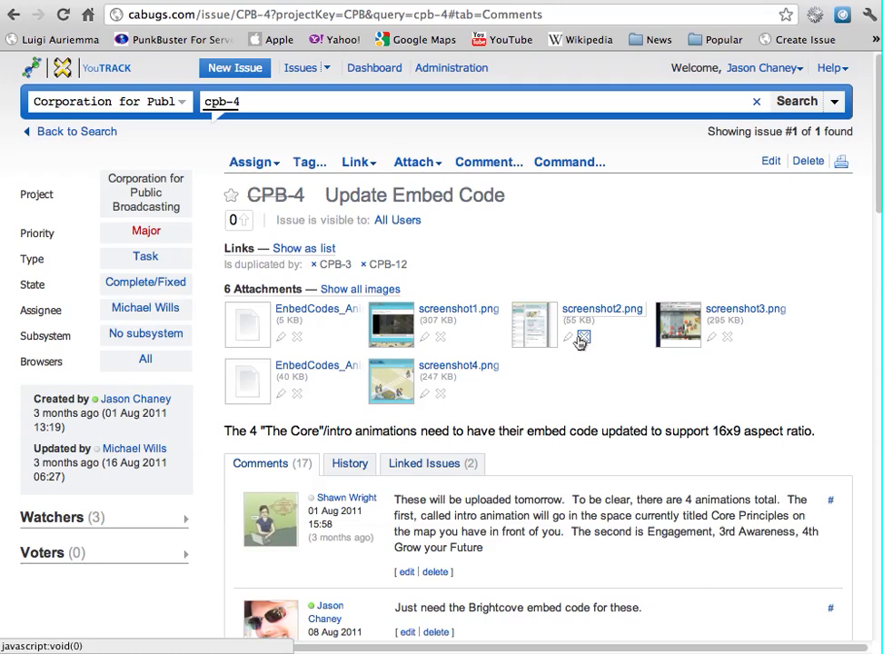
pyautogui.click(350, 166)
pyautogui.click(367, 221)
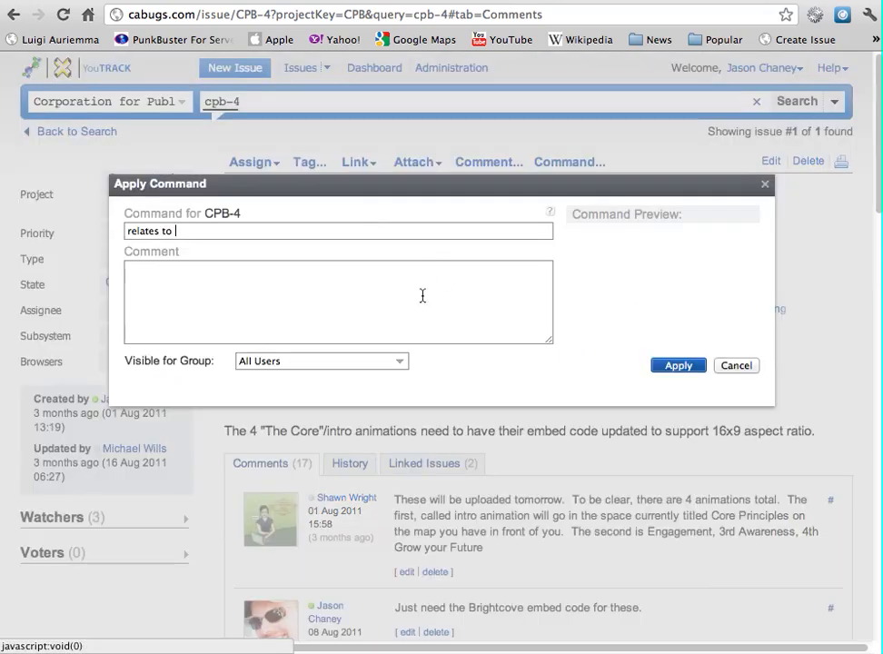
pyautogui.click(734, 369)
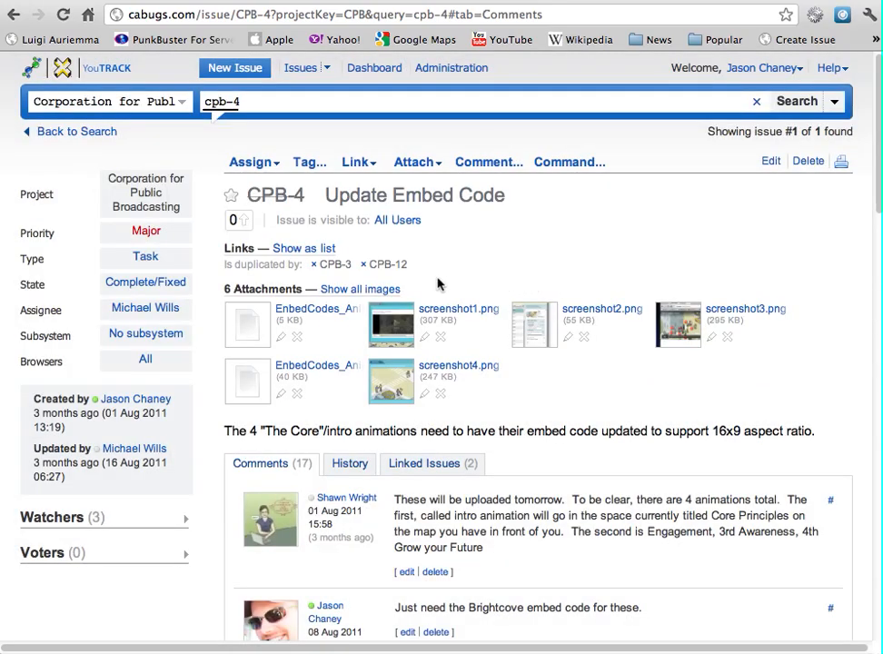
# Show CPB-4's linked issues and expand the CPB-3 'Need intro video' duplicate
pyautogui.moveTo(386, 266)
pyautogui.click(426, 463)
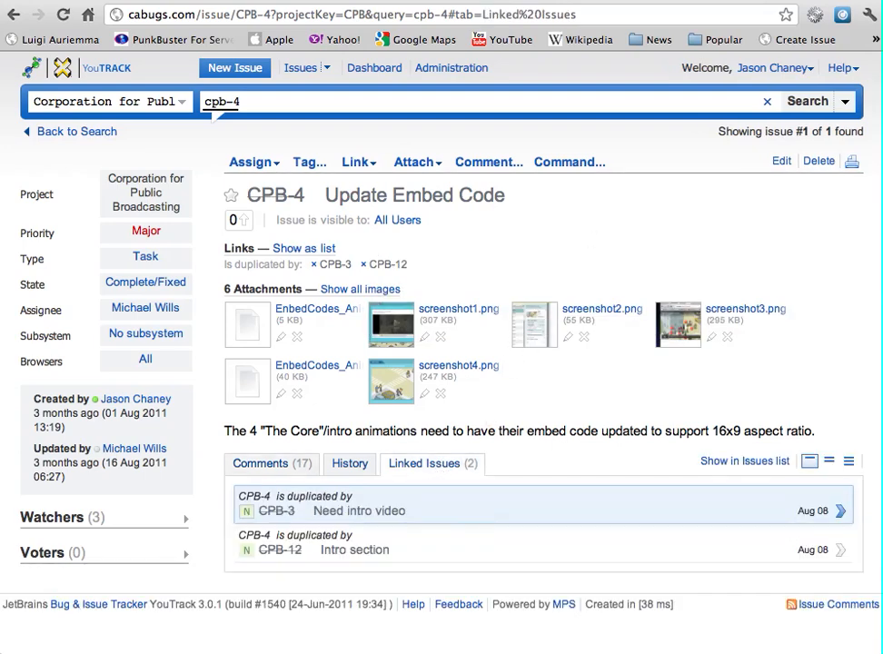
pyautogui.click(842, 512)
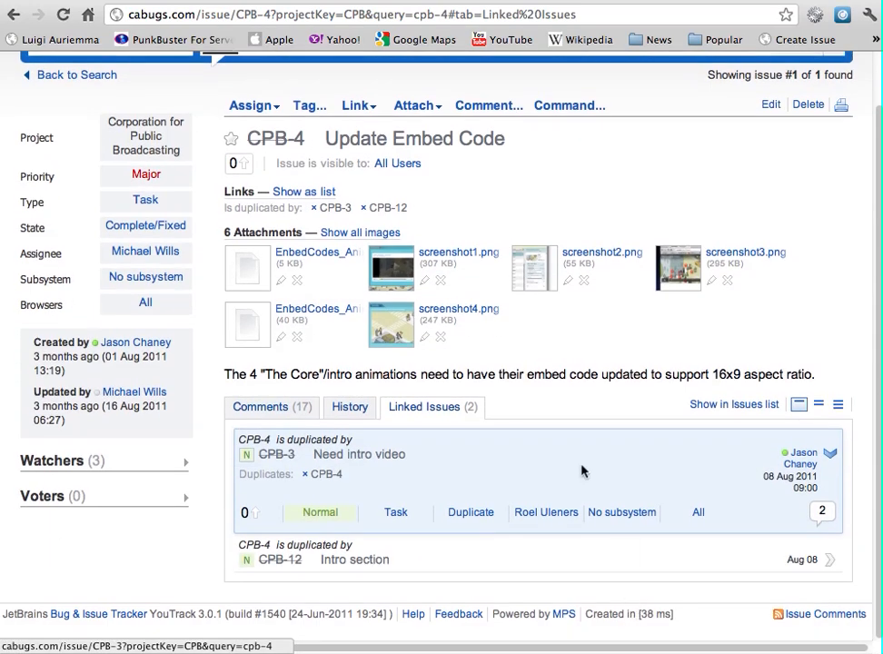
pyautogui.scroll(1, 445, 243)
pyautogui.click(291, 250)
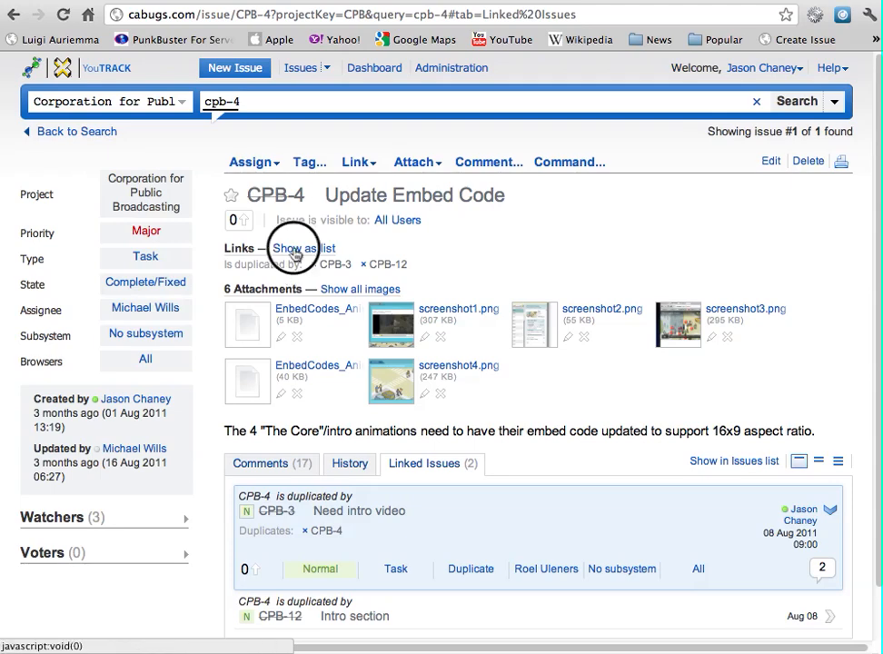
pyautogui.moveTo(522, 323)
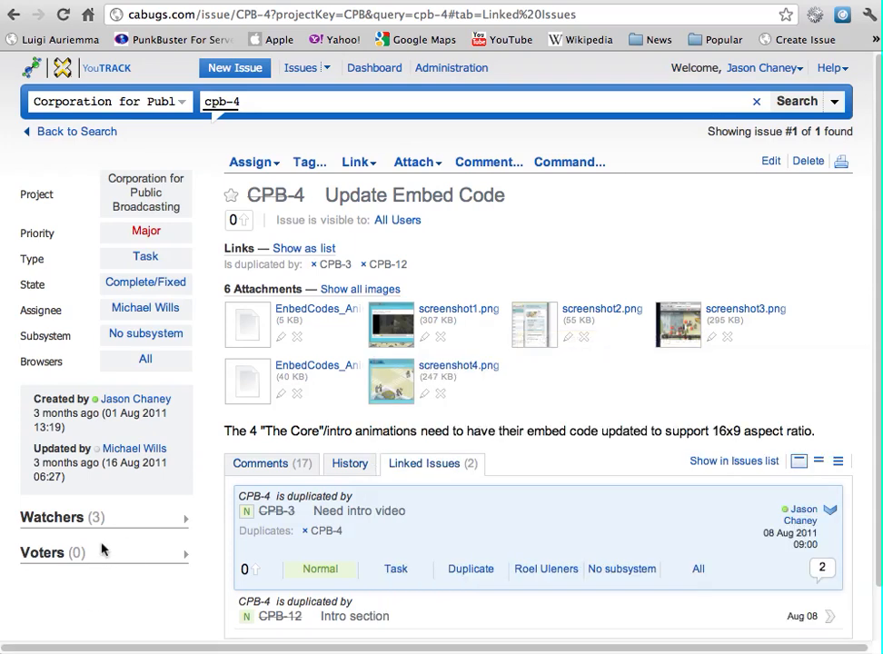
# Expand CPB-4's three watchers, return to Comments, and cancel the 'Star on behalf of' command
pyautogui.click(181, 521)
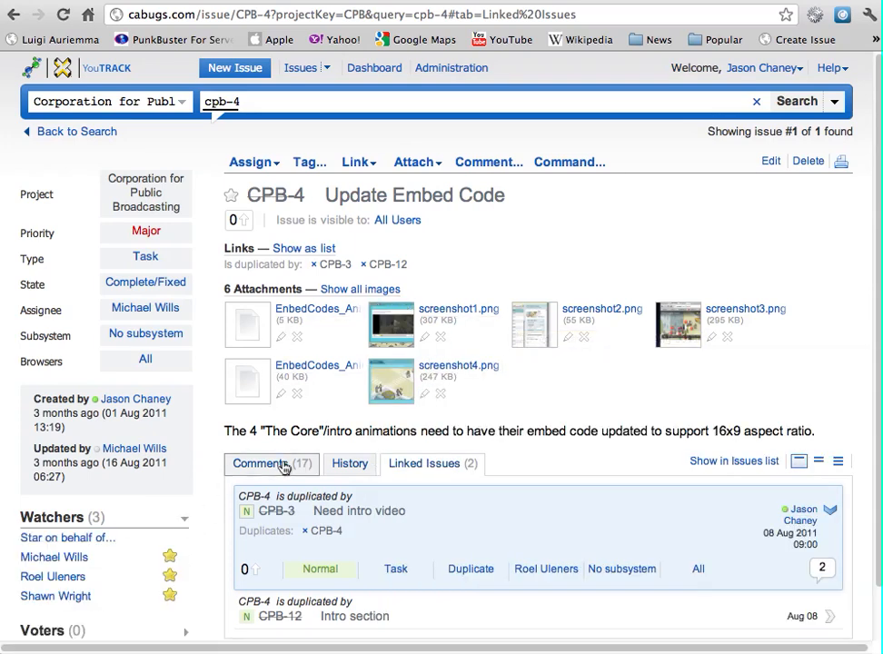
pyautogui.click(253, 465)
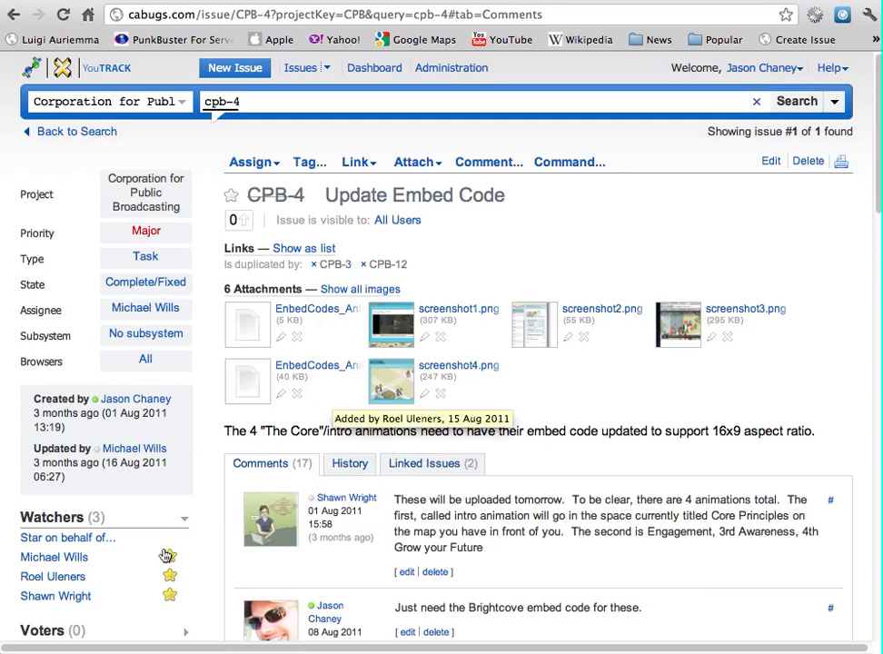
pyautogui.click(41, 539)
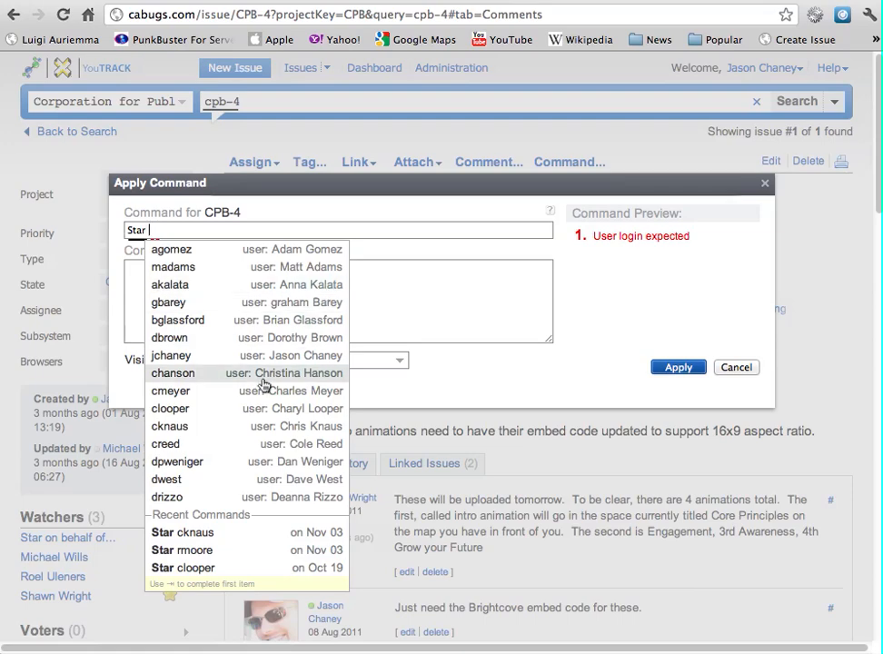
pyautogui.click(735, 368)
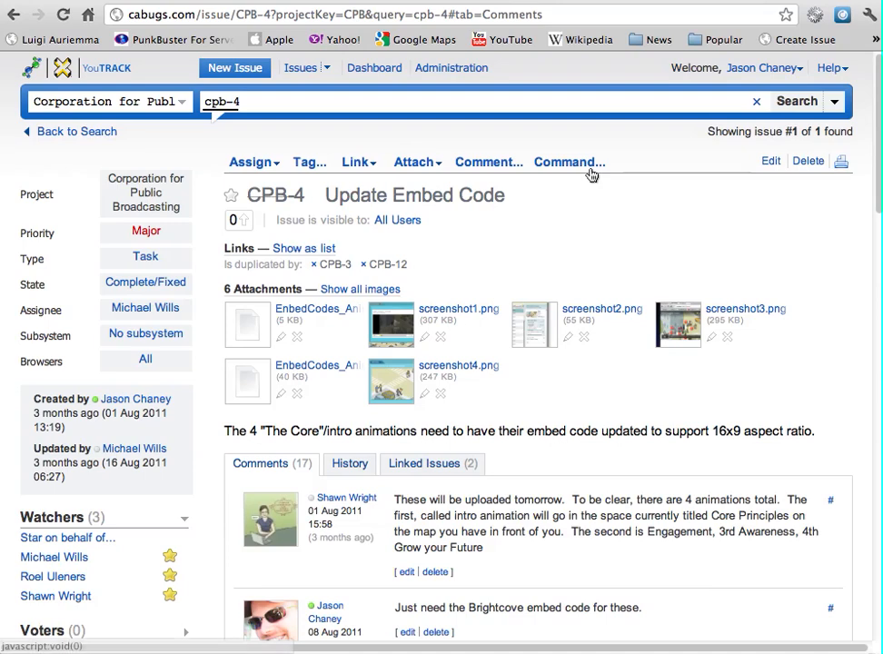
# List all CPB project issues and open CPB-105 'print blurb width'
pyautogui.click(798, 103)
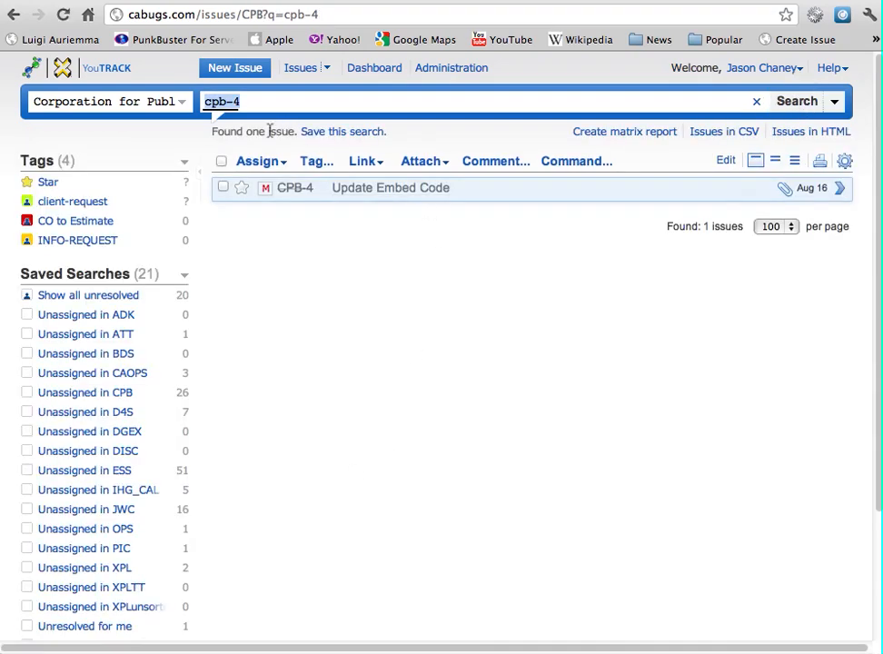
pyautogui.click(108, 75)
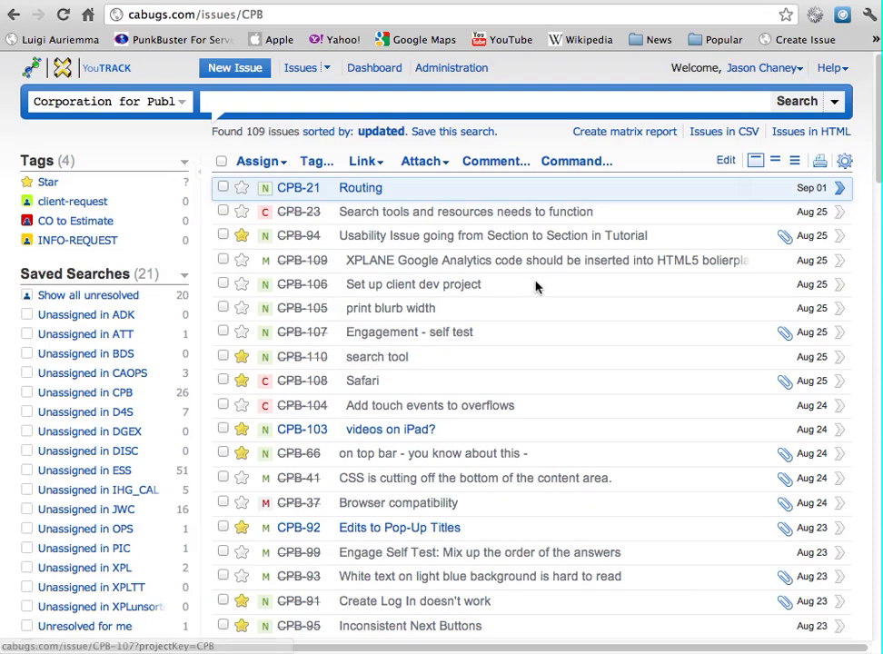
pyautogui.click(405, 309)
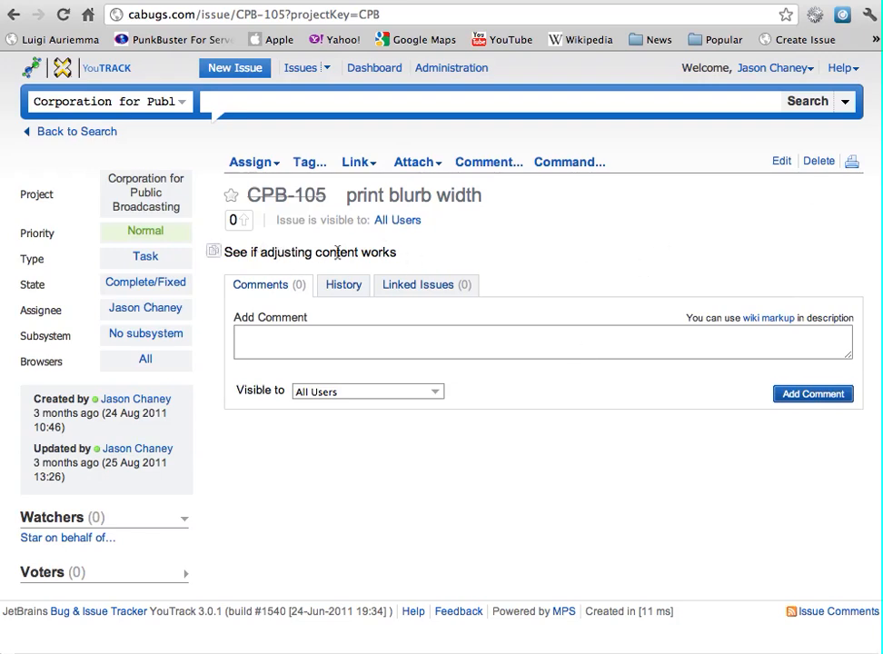
# Copy CPB-105's description, check its Complete/Fixed state, and return to the 109-issue list
pyautogui.moveTo(495, 202); pyautogui.dragTo(344, 196)
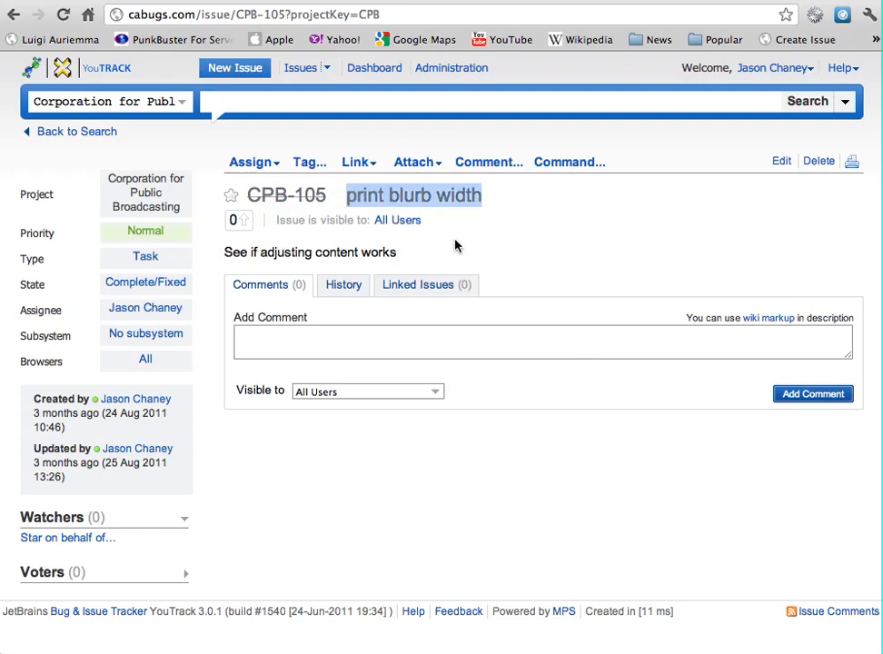
pyautogui.moveTo(411, 255); pyautogui.dragTo(220, 252)
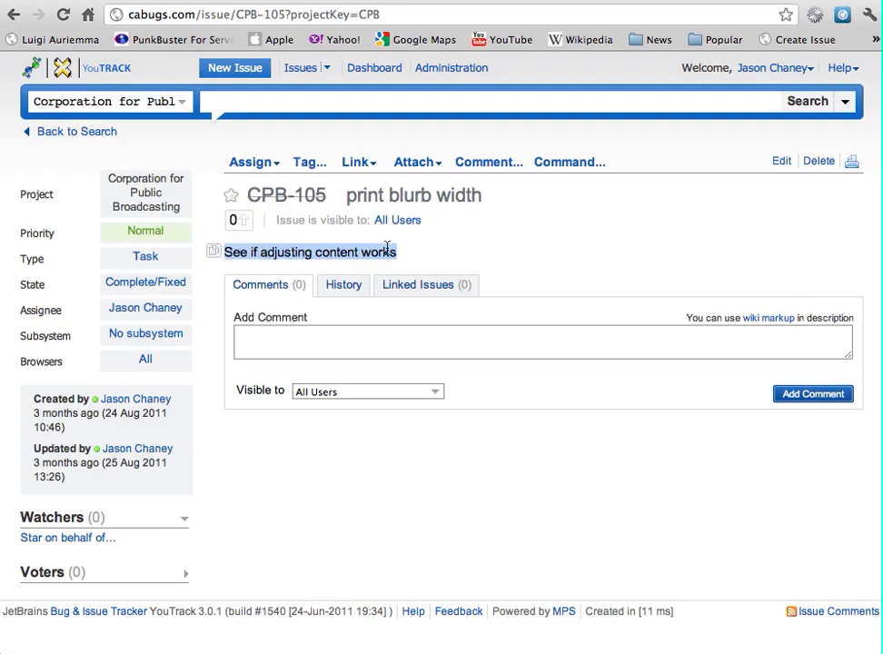
pyautogui.click(213, 252)
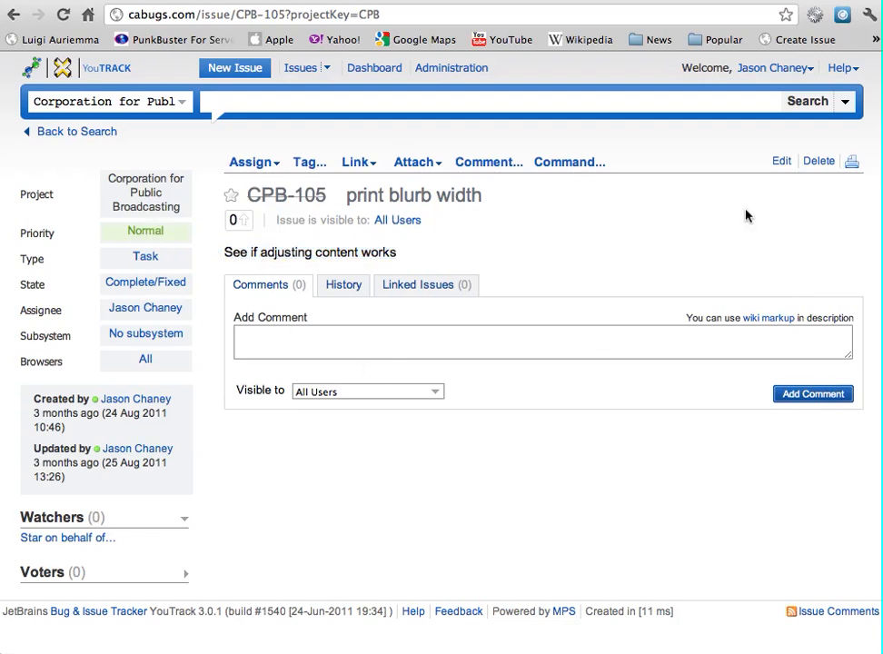
pyautogui.click(178, 283)
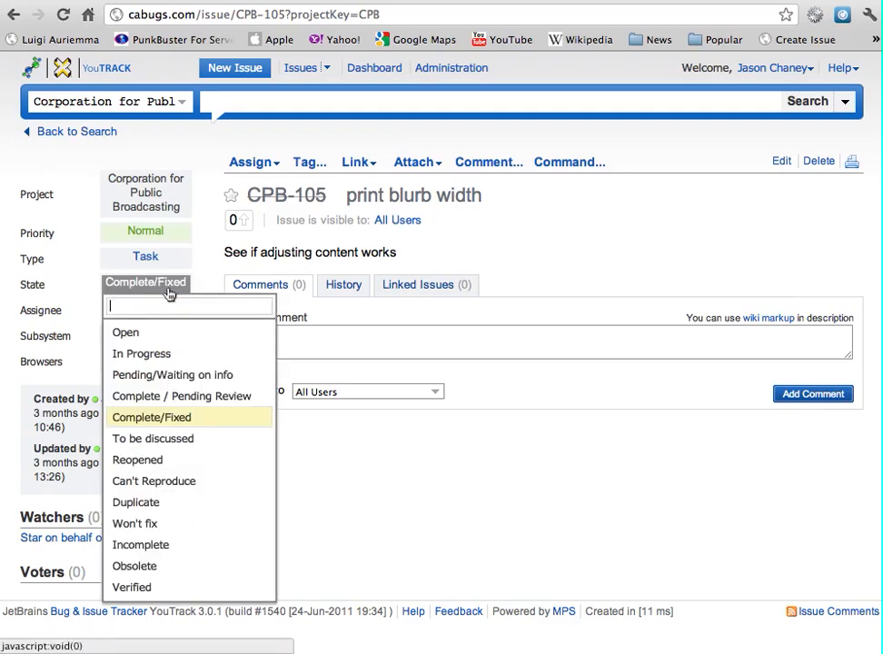
pyautogui.click(141, 417)
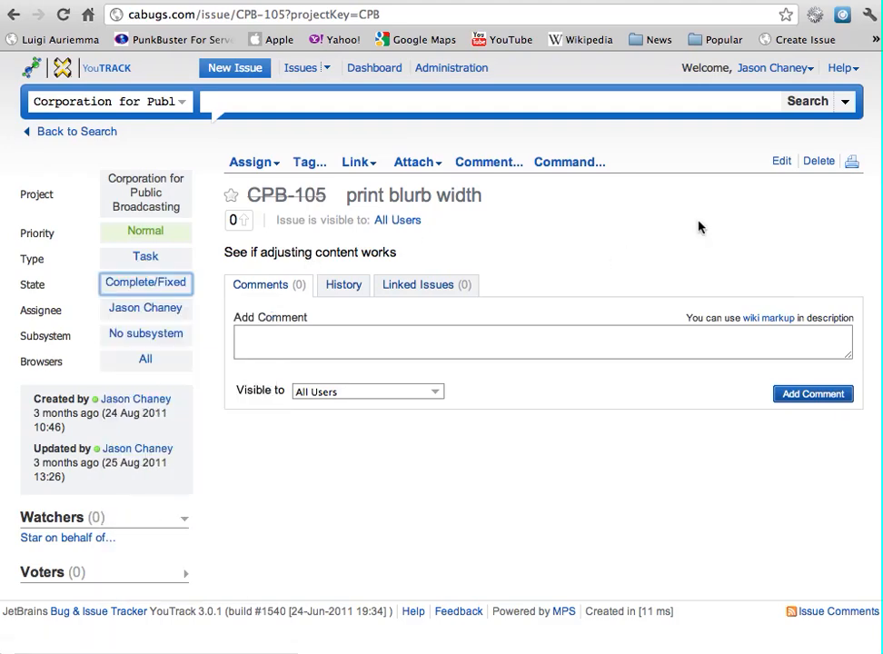
pyautogui.click(807, 101)
# Filter the CPB list with the -Resolved query, showing 20 unresolved issues led by CPB-21
pyautogui.write('-')
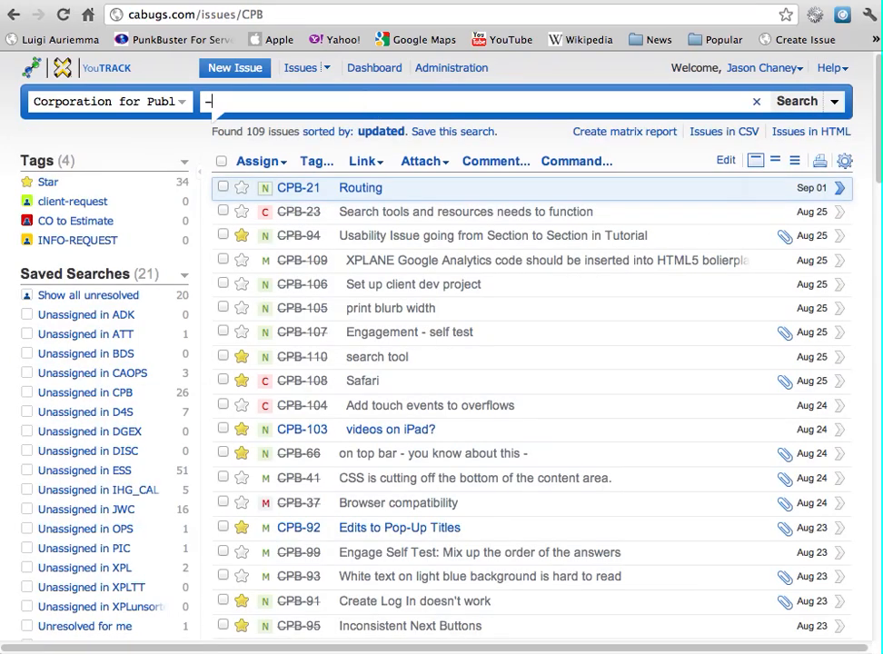
pyautogui.write('res')
pyautogui.press('Return')
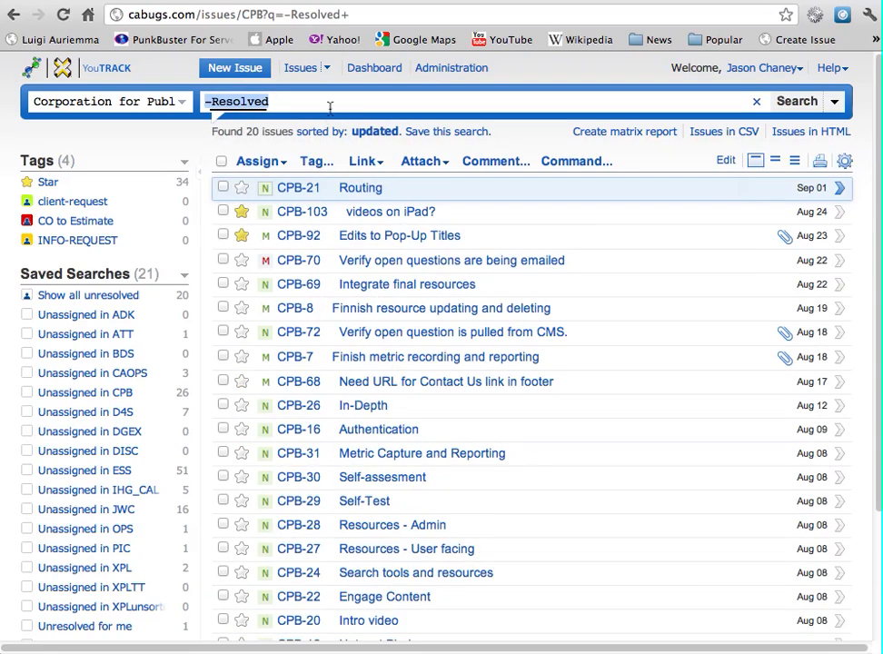
pyautogui.click(328, 106)
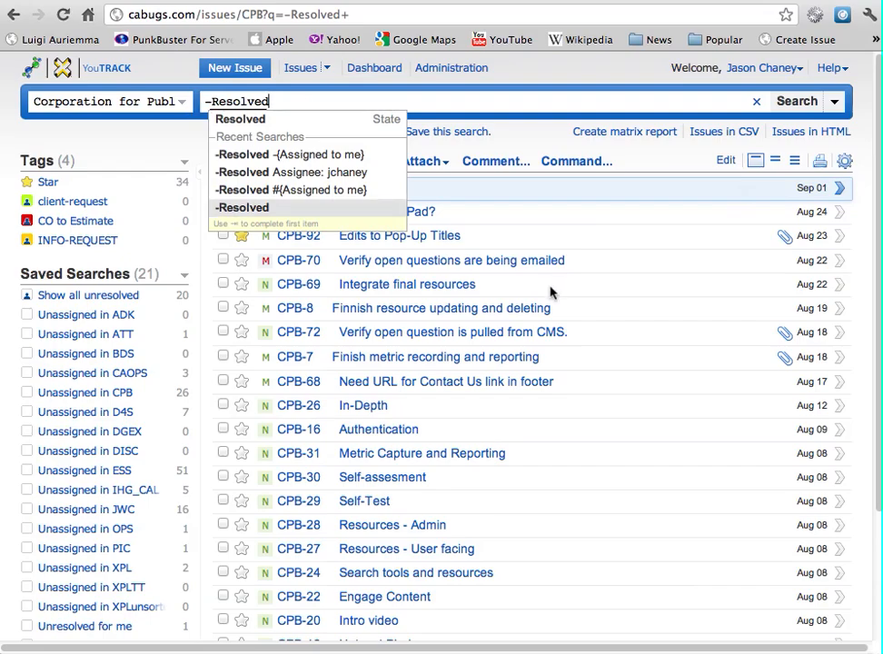
pyautogui.scroll(-3, 551, 292)
pyautogui.scroll(4, 551, 292)
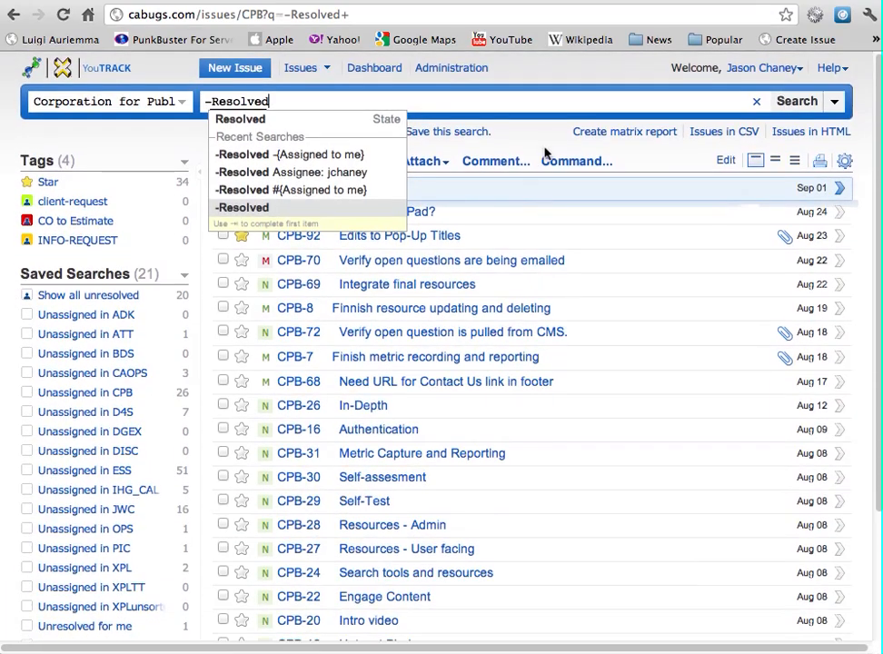
pyautogui.click(556, 76)
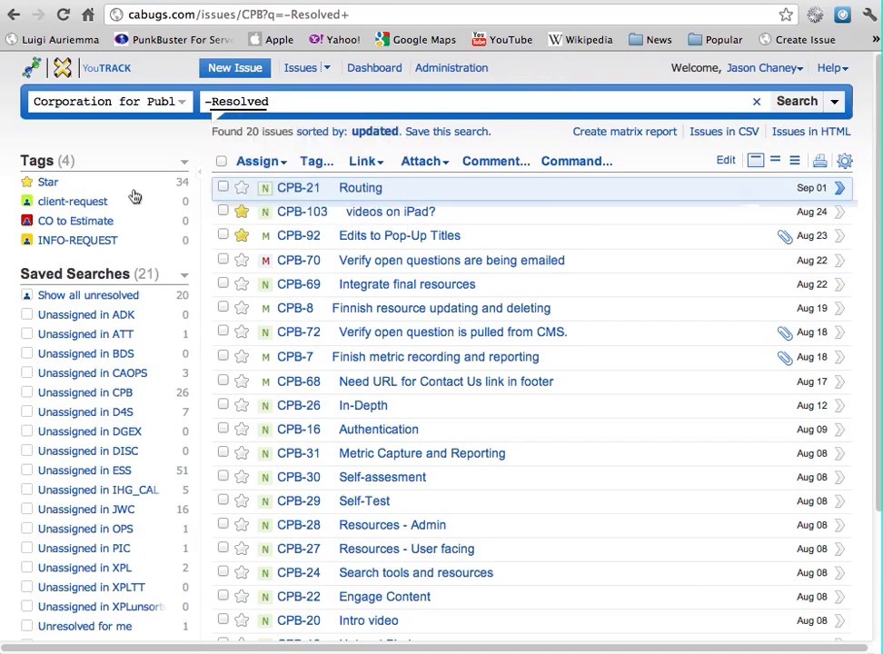